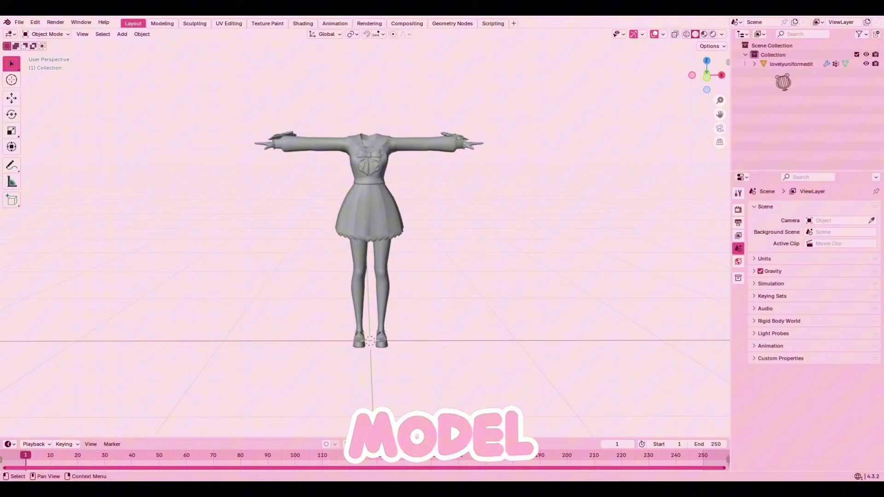
Step: Import the f02_schoolwear_000_h 1 FBX, which adds an Armature object scaled to 0.01
{"action": "mouse_move", "coordinate": [296, 138]}
{"action": "middle_mouse_down"}
{"action": "mouse_move", "coordinate": [245, 174]}
{"action": "mouse_move", "coordinate": [317, 143]}
{"action": "middle_mouse_up"}
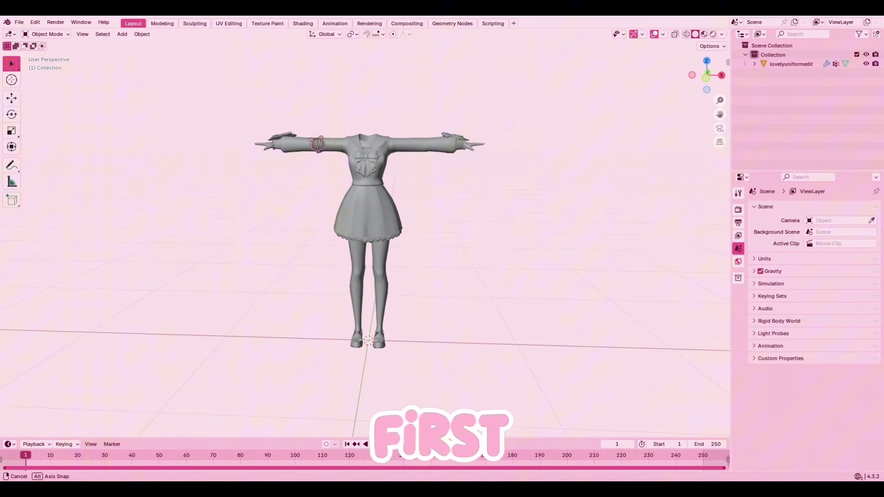
{"action": "middle_click_drag", "start_coordinate": [410, 118], "coordinate": [418, 126]}
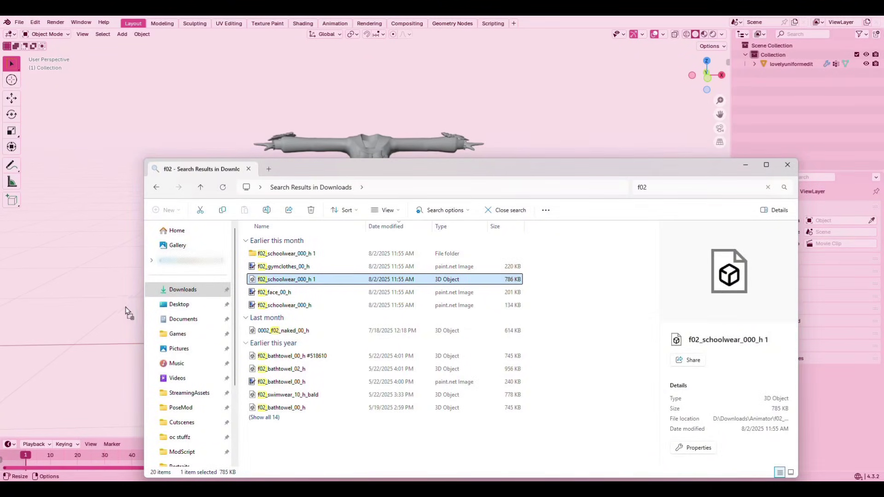
{"action": "left_click_drag", "start_coordinate": [331, 287], "coordinate": [126, 315]}
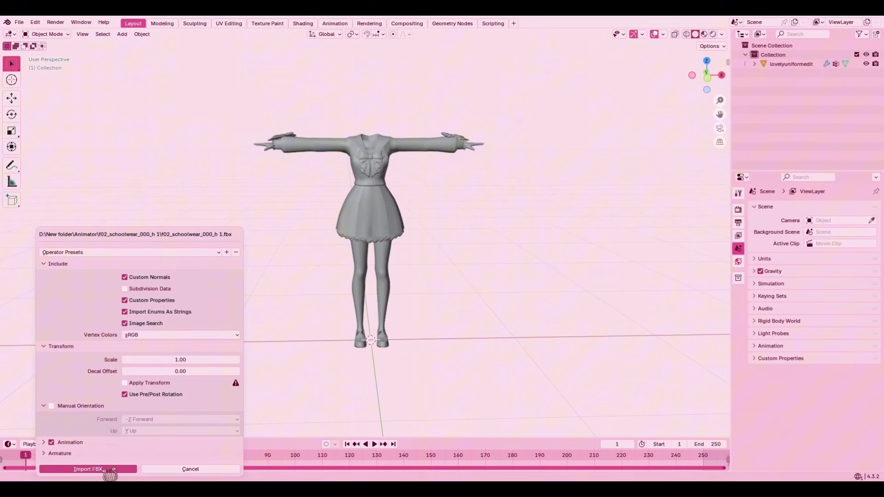
{"action": "left_click", "coordinate": [104, 469]}
{"action": "middle_click_drag", "start_coordinate": [579, 384], "coordinate": [499, 377]}
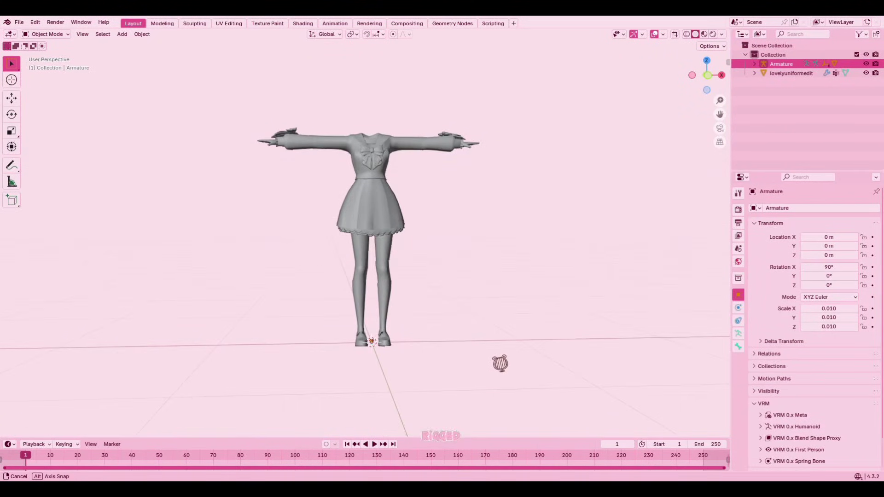
Step: Set the imported armature's X, Y and Z scale to 1
{"action": "left_click", "coordinate": [839, 309]}
{"action": "type", "text": "1"}
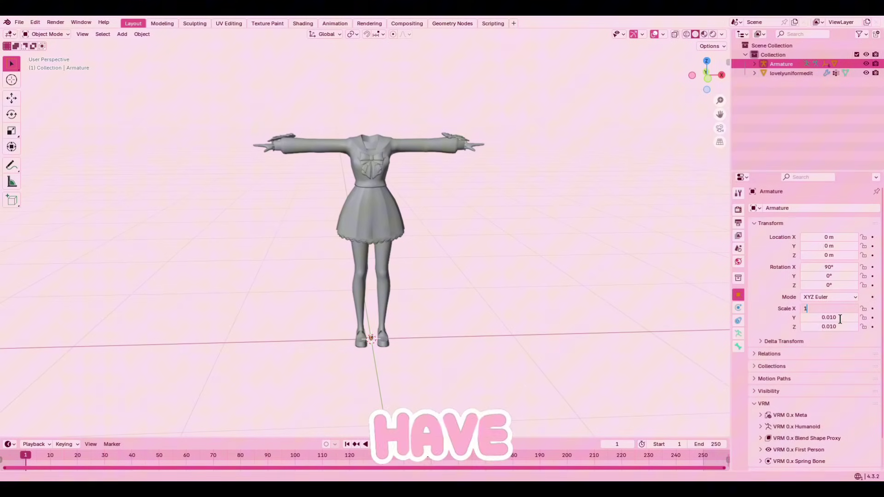
{"action": "key", "text": "Return"}
{"action": "key", "text": "Return"}
{"action": "left_click", "coordinate": [838, 327]}
{"action": "type", "text": "1"}
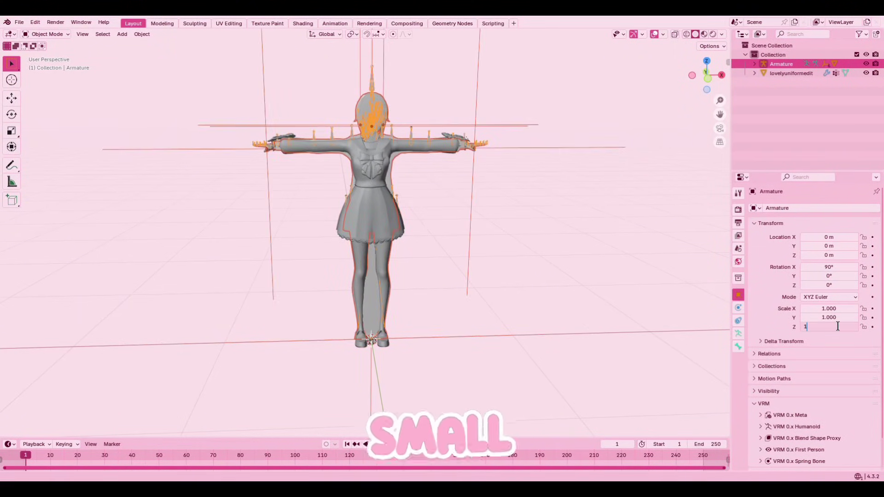
{"action": "key", "text": "Return"}
{"action": "middle_click_drag", "start_coordinate": [682, 333], "coordinate": [647, 336]}
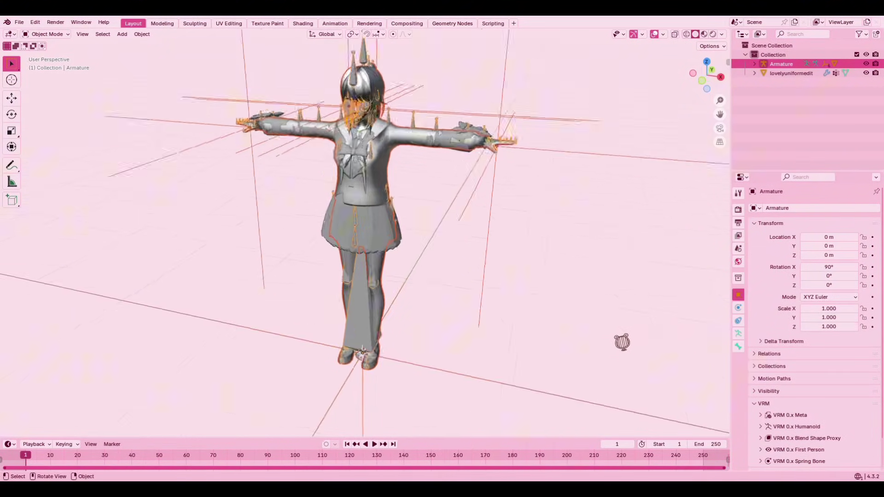
{"action": "scroll", "coordinate": [647, 337], "scroll_direction": "down", "scroll_amount": 3}
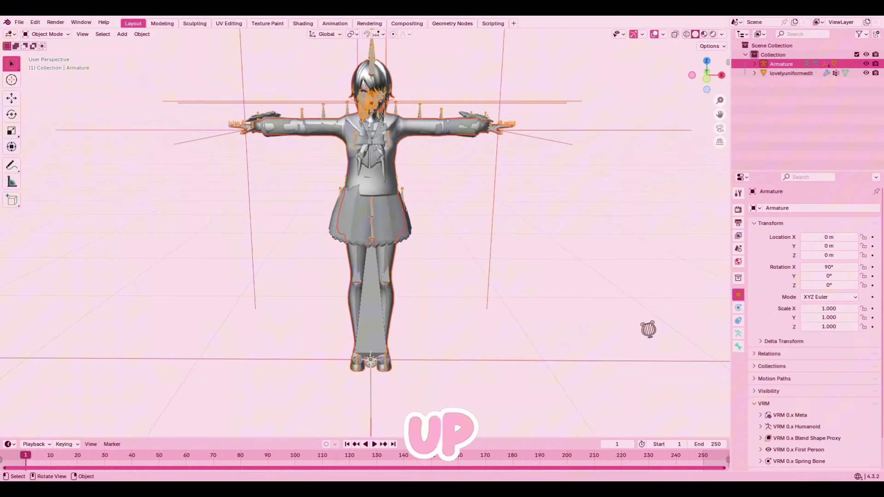
{"action": "middle_click_drag", "start_coordinate": [648, 332], "coordinate": [410, 73]}
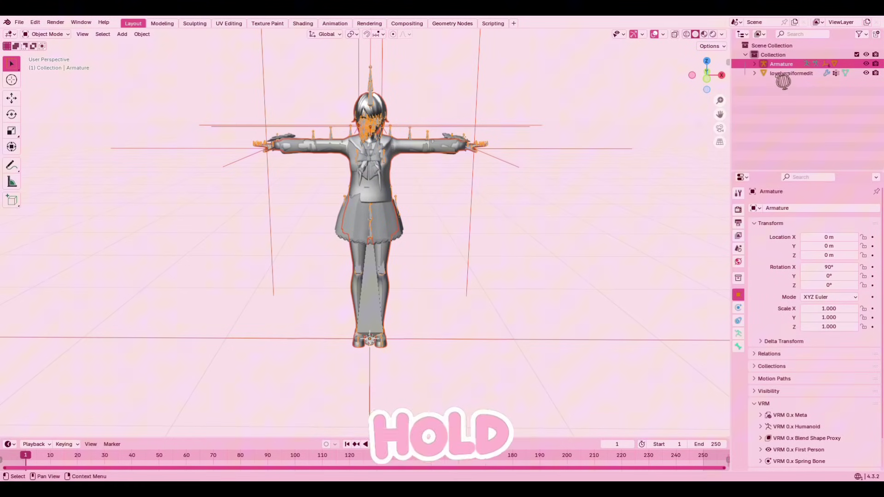
Step: Select the armature and the lovelyuniformedit outfit together for parenting
{"action": "left_click", "coordinate": [798, 79], "text": "shift"}
{"action": "left_click", "coordinate": [799, 77], "text": "ctrl"}
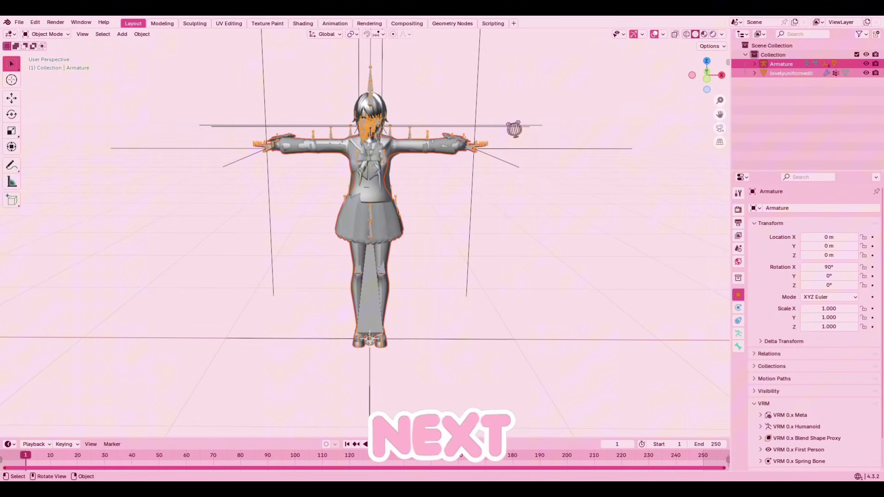
{"action": "key", "text": "ctrl+p"}
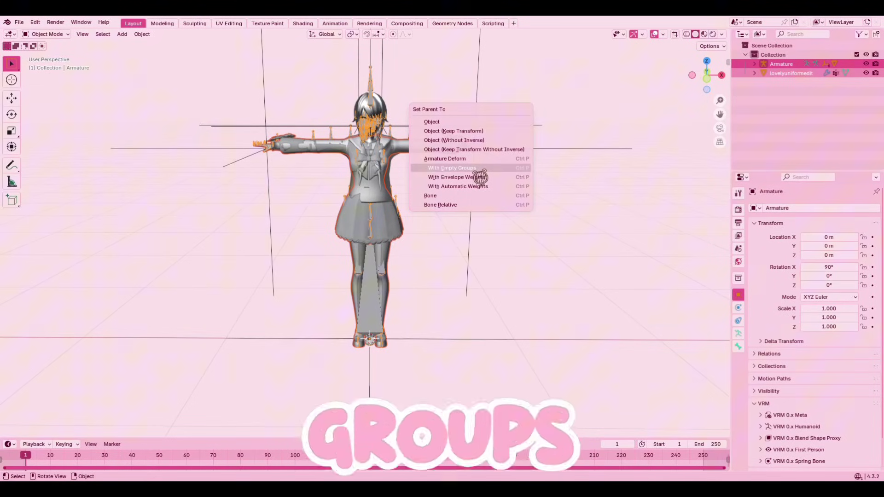
Step: Parent lovelyuniformedit to the armature with Armature Deform > With Empty Groups, then select the outfit
{"action": "left_click", "coordinate": [476, 169]}
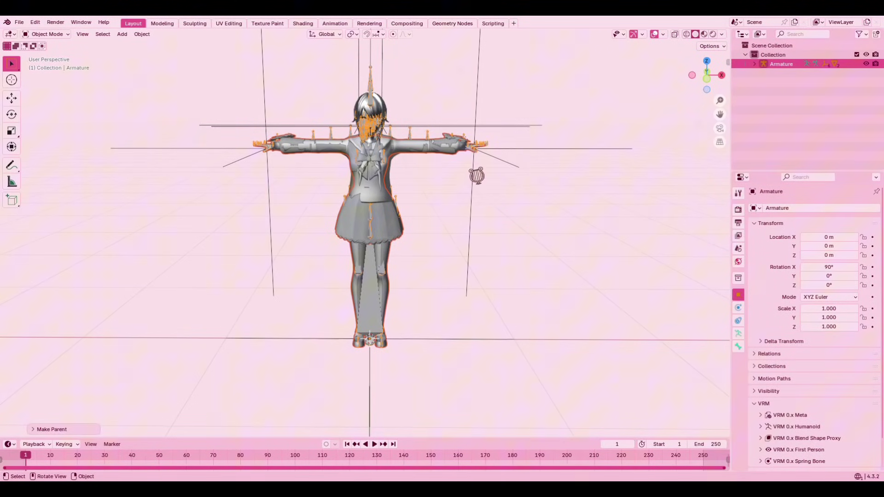
{"action": "left_click", "coordinate": [755, 63]}
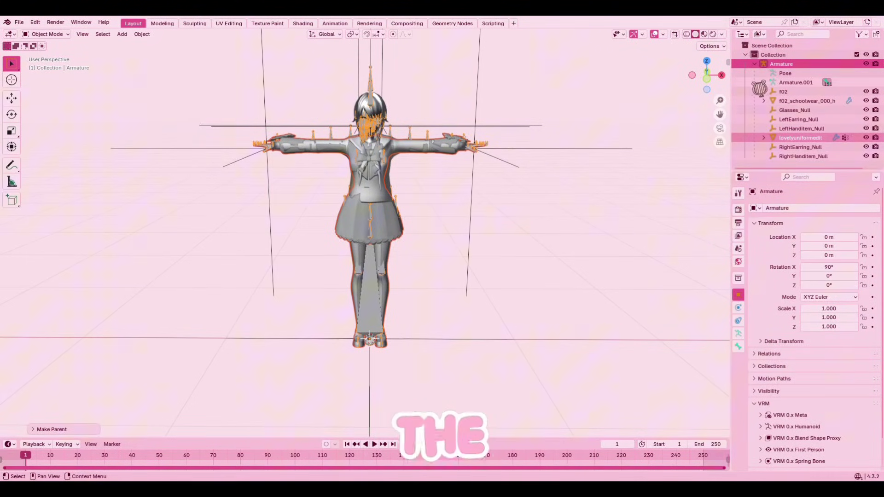
{"action": "left_click", "coordinate": [748, 111]}
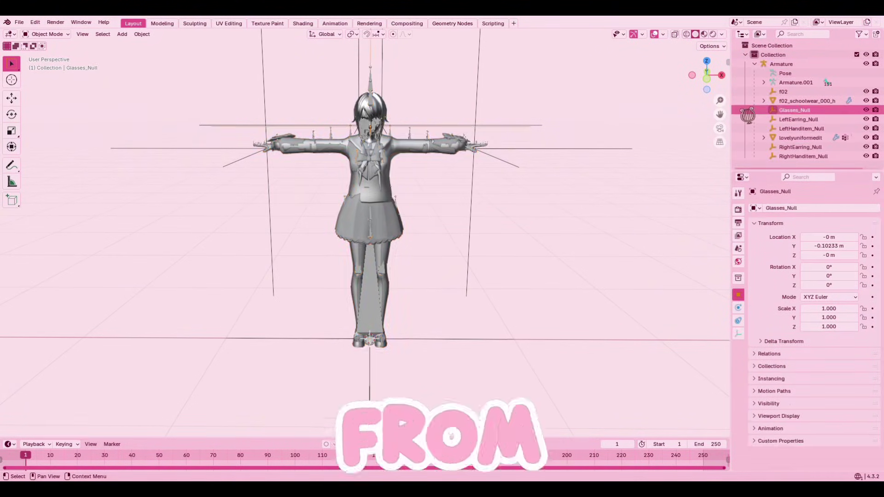
{"action": "left_click", "coordinate": [801, 139]}
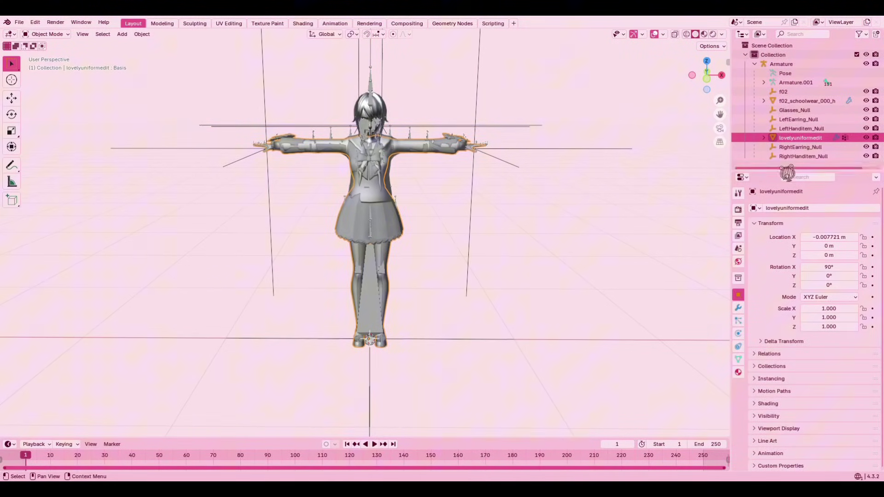
{"action": "left_click", "coordinate": [738, 309]}
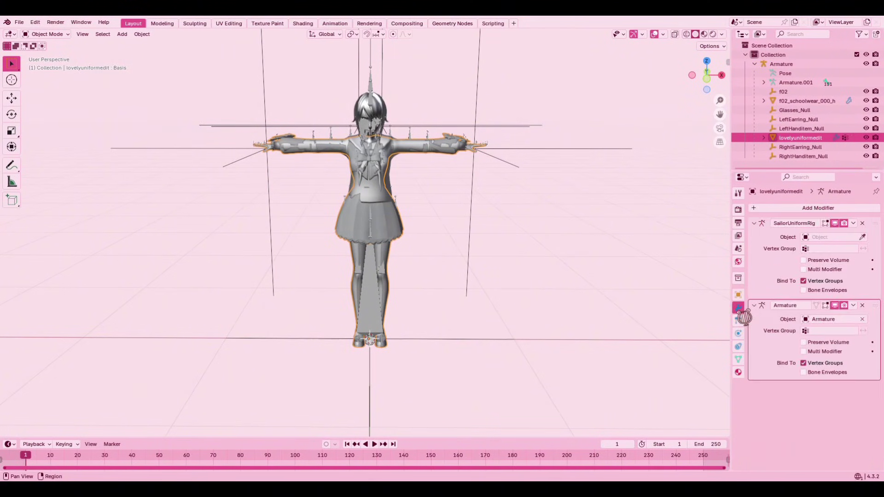
Step: Add a Data Transfer modifier to lovelyuniformedit with f02_schoolwear_000_h as its source
{"action": "left_click", "coordinate": [822, 210]}
{"action": "mouse_move", "coordinate": [780, 236]}
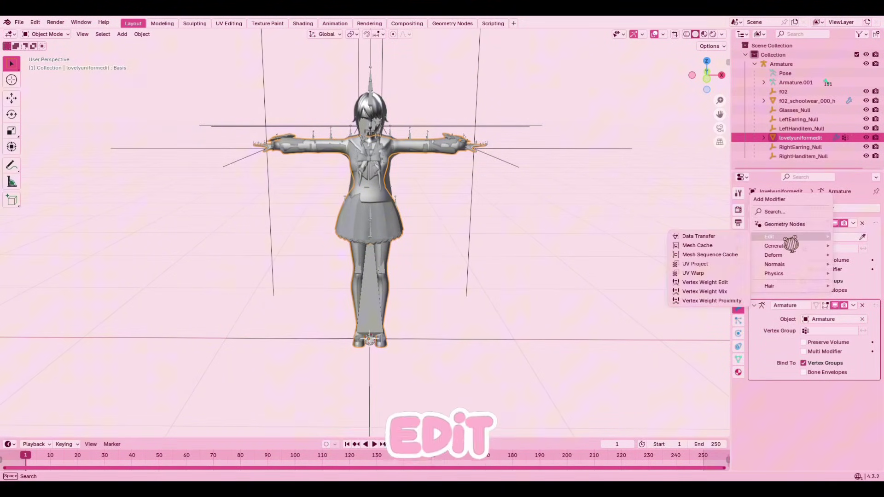
{"action": "left_click", "coordinate": [749, 241]}
{"action": "scroll", "coordinate": [826, 364], "scroll_direction": "down", "scroll_amount": 3}
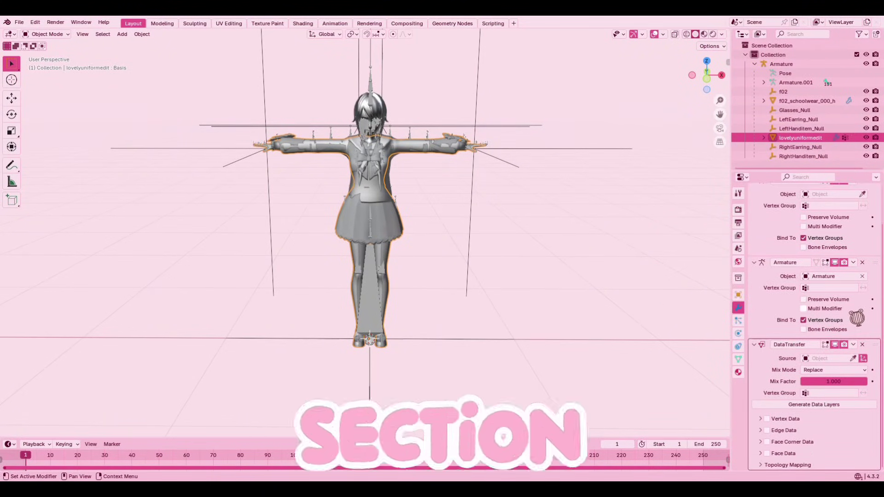
{"action": "left_click", "coordinate": [818, 358]}
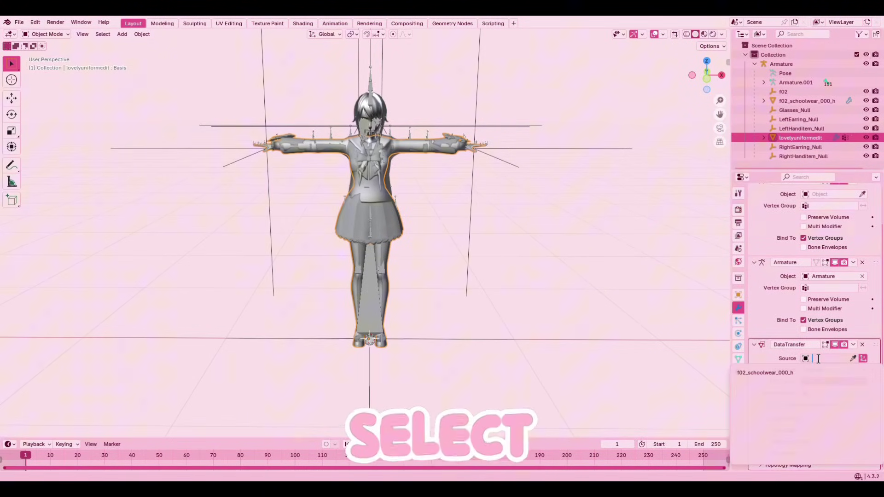
{"action": "left_click", "coordinate": [787, 375]}
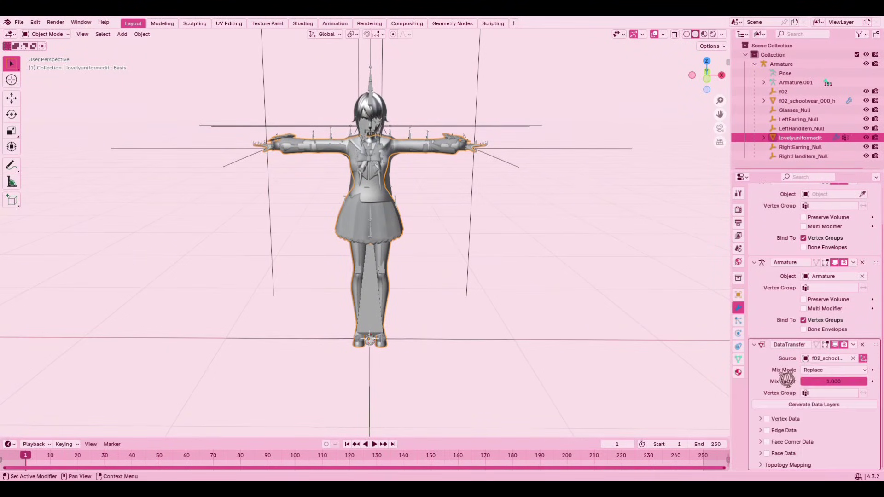
Step: Transfer vertex groups, apply the modifier, and delete the f02_schoolwear_000_h mesh
{"action": "left_click", "coordinate": [768, 420]}
{"action": "scroll", "coordinate": [767, 425], "scroll_direction": "down", "scroll_amount": 2}
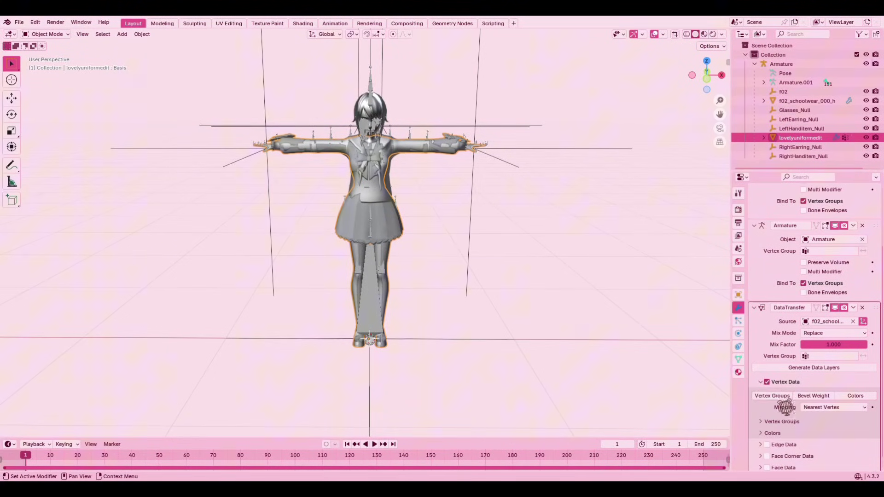
{"action": "left_click", "coordinate": [785, 400]}
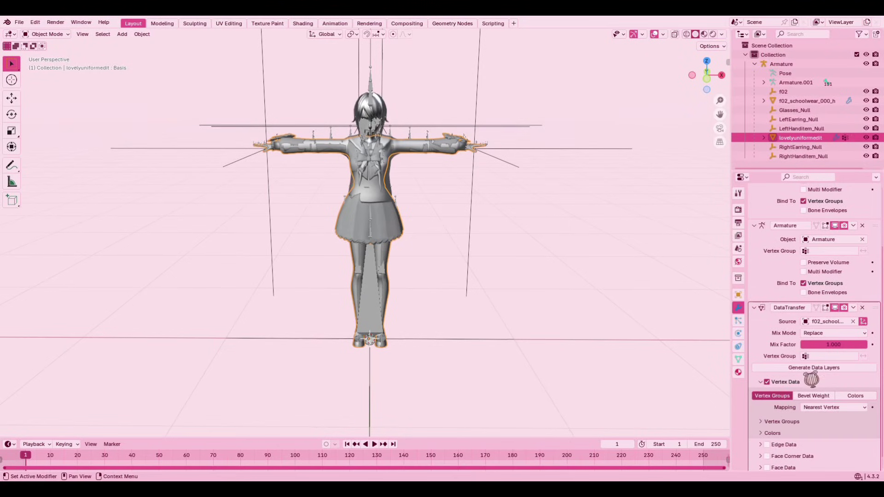
{"action": "left_click", "coordinate": [853, 308]}
{"action": "left_click", "coordinate": [829, 321]}
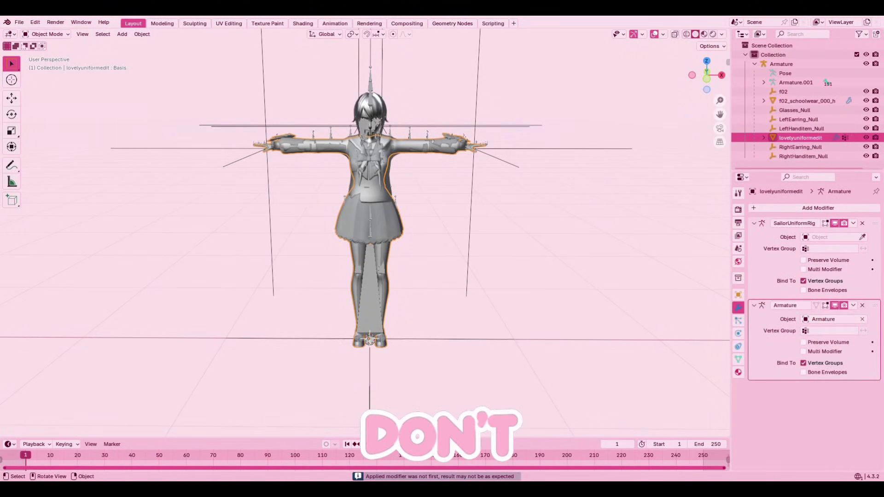
{"action": "left_click", "coordinate": [808, 101]}
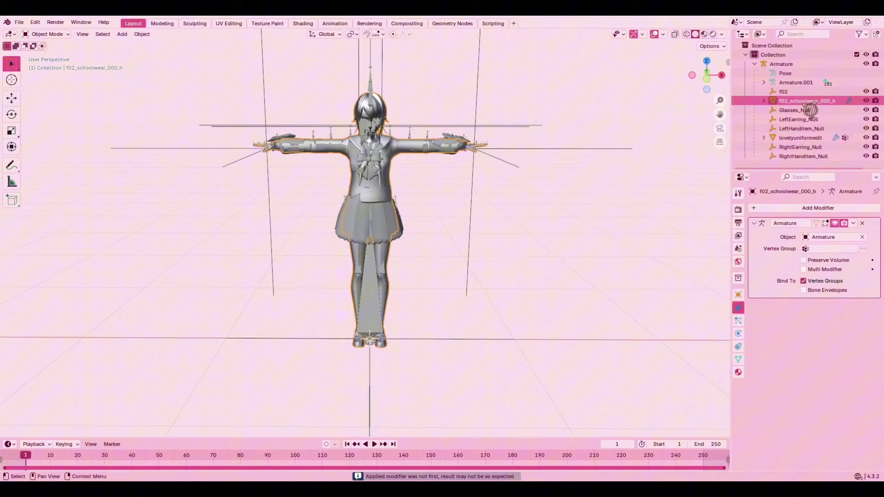
{"action": "key", "text": "Delete"}
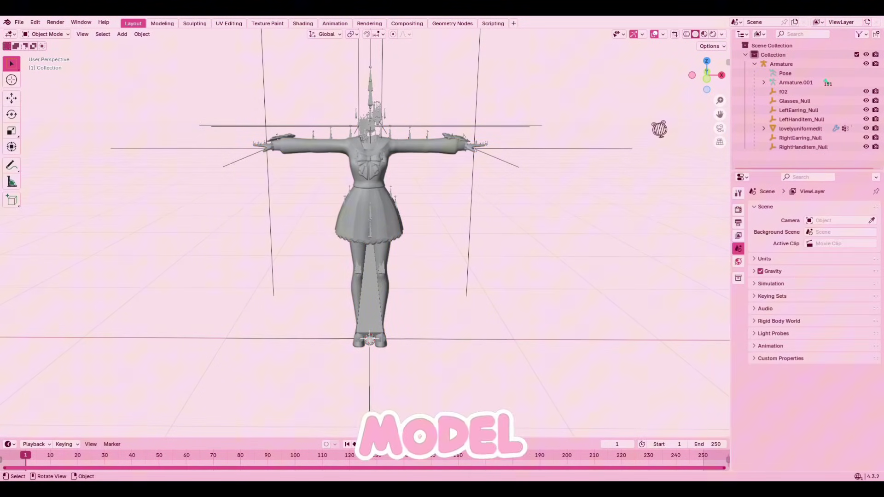
Step: Select the Armature and switch it to Pose Mode
{"action": "left_click", "coordinate": [786, 65]}
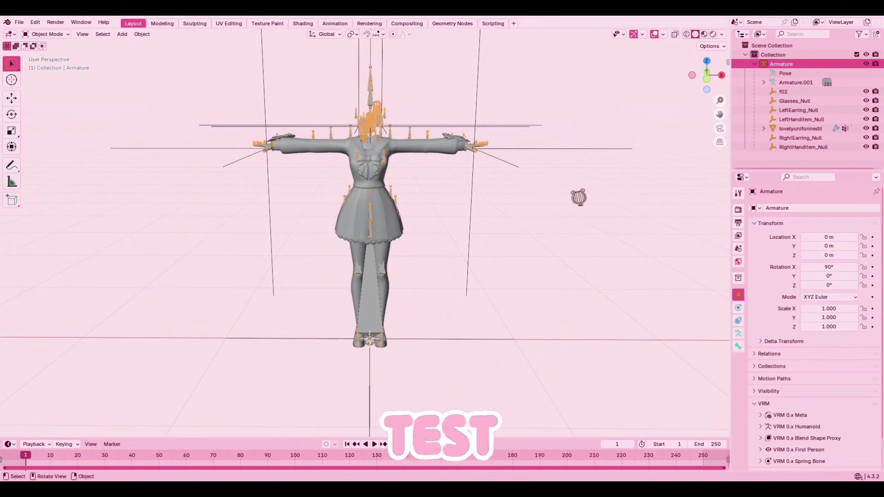
{"action": "left_click", "coordinate": [66, 44]}
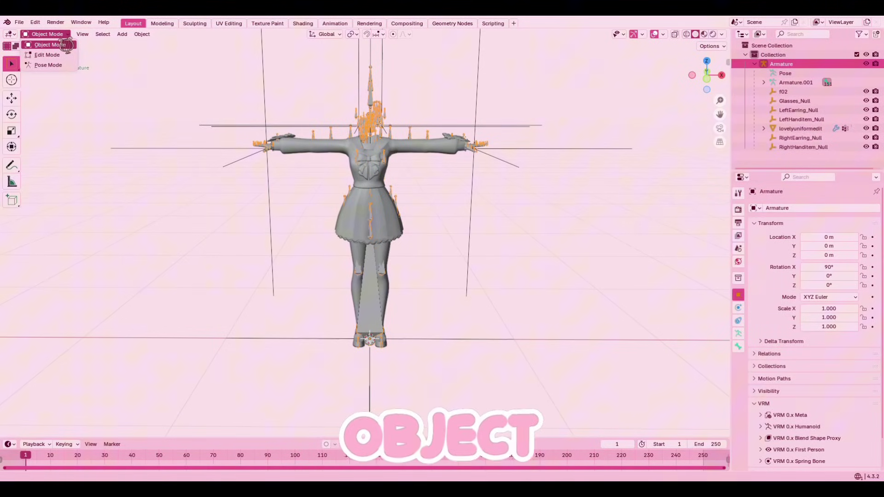
{"action": "left_click", "coordinate": [55, 66]}
{"action": "middle_click_drag", "start_coordinate": [74, 73], "coordinate": [339, 140]}
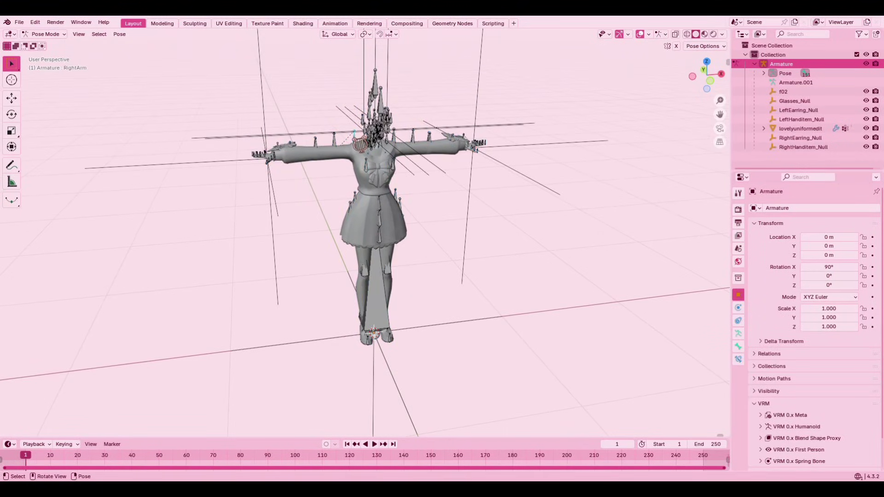
Step: Rotate and move the arm bones to test the outfit, then undo back to T-pose
{"action": "left_click", "coordinate": [13, 116]}
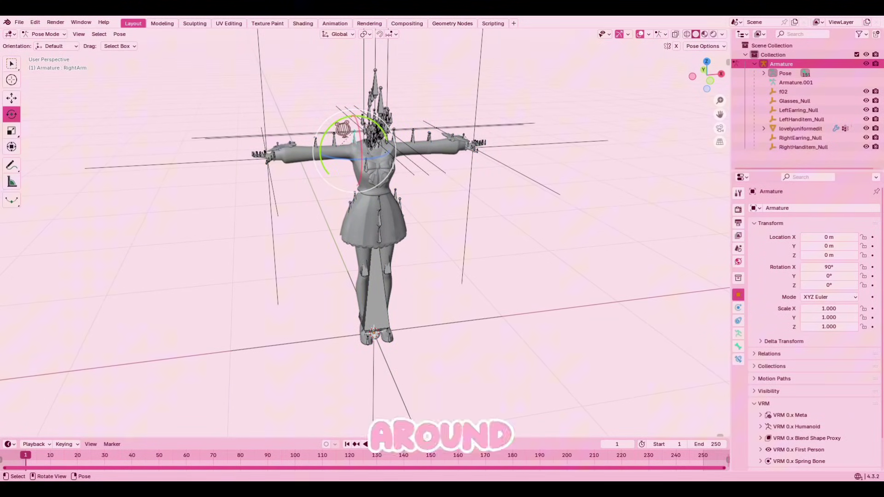
{"action": "left_click_drag", "start_coordinate": [343, 129], "coordinate": [304, 160]}
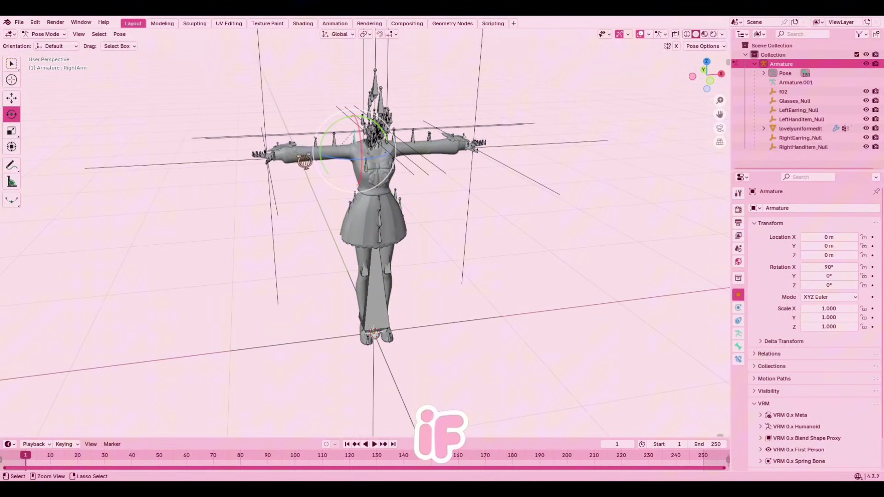
{"action": "left_click", "coordinate": [11, 97]}
{"action": "key", "text": "a"}
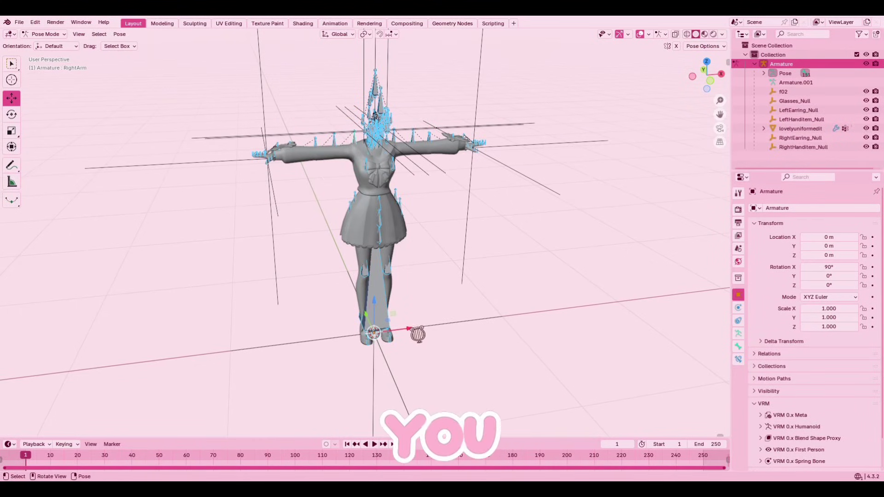
{"action": "key", "text": "alt+a"}
{"action": "right_click", "coordinate": [361, 151], "text": "shift"}
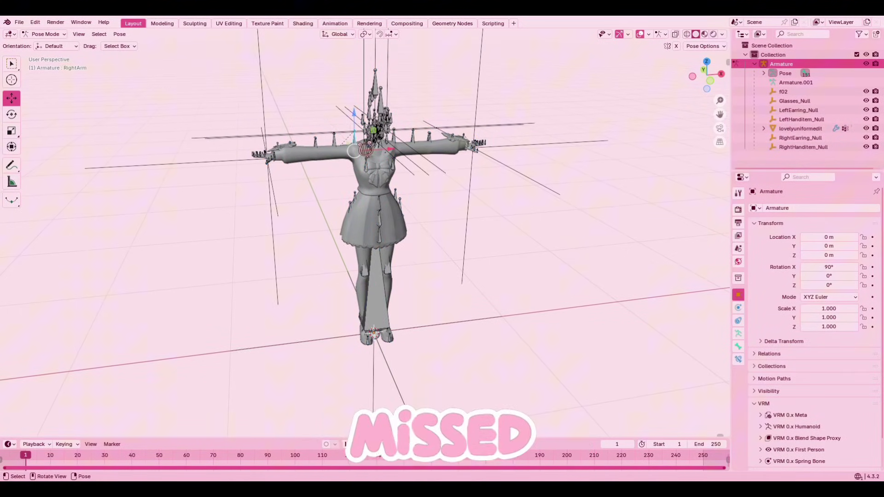
{"action": "left_click_drag", "start_coordinate": [304, 154], "coordinate": [277, 172]}
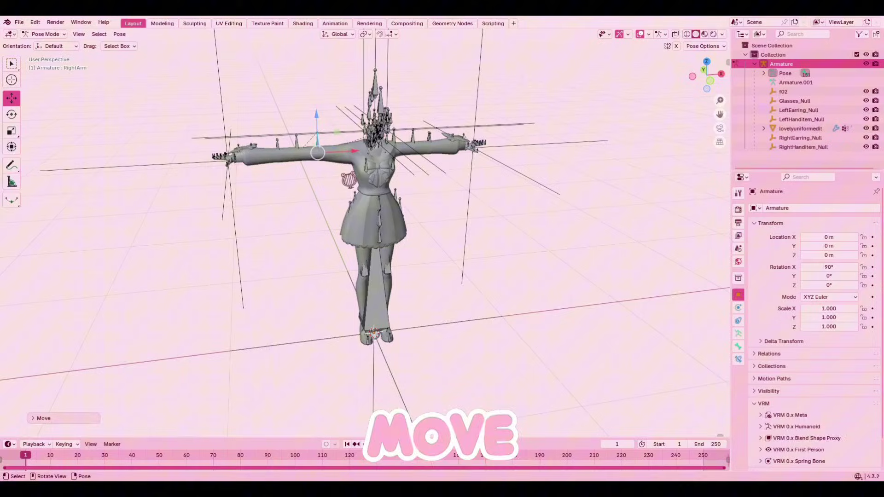
{"action": "key", "text": "ctrl+z"}
{"action": "middle_click_drag", "start_coordinate": [366, 208], "coordinate": [415, 207]}
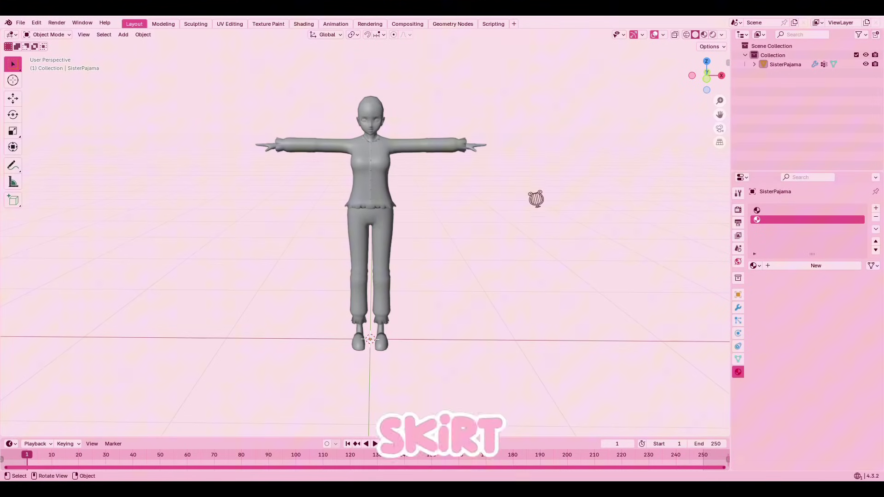
Step: Import the BaldGym FBX from File Explorer into the SisterPajama scene
{"action": "middle_click_drag", "start_coordinate": [373, 202], "coordinate": [375, 207]}
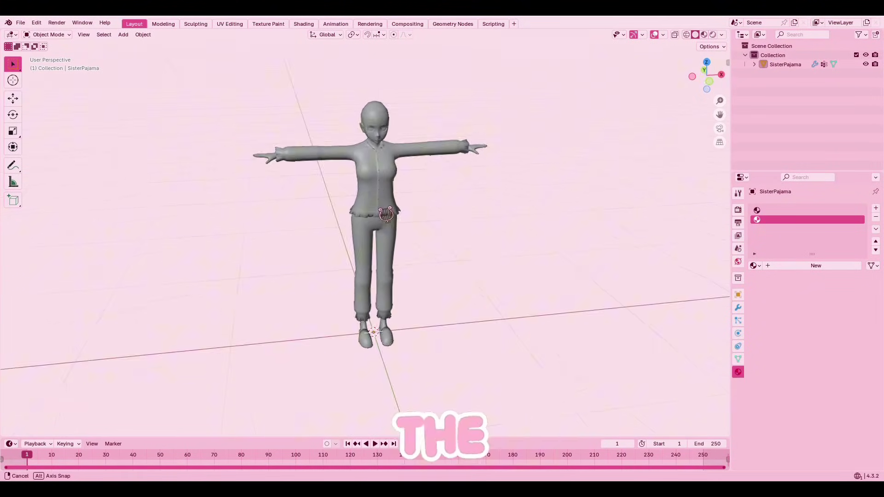
{"action": "middle_click_drag", "start_coordinate": [376, 208], "coordinate": [378, 201]}
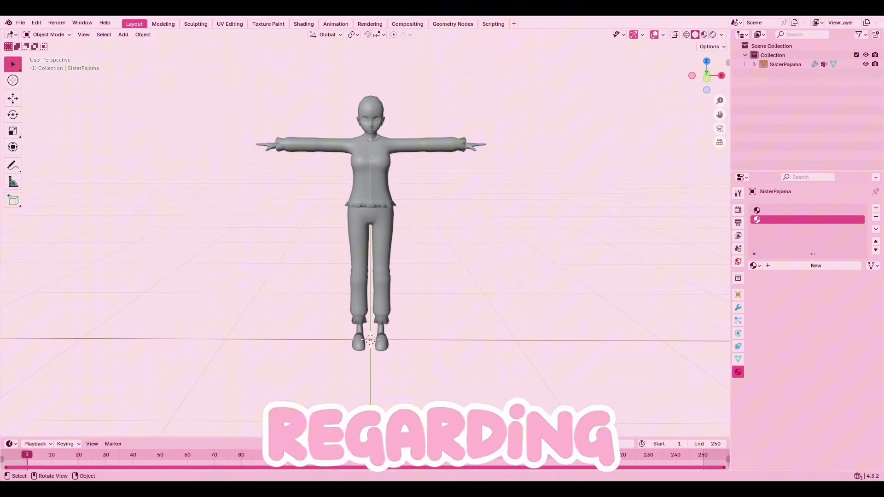
{"action": "key", "text": "alt+Tab"}
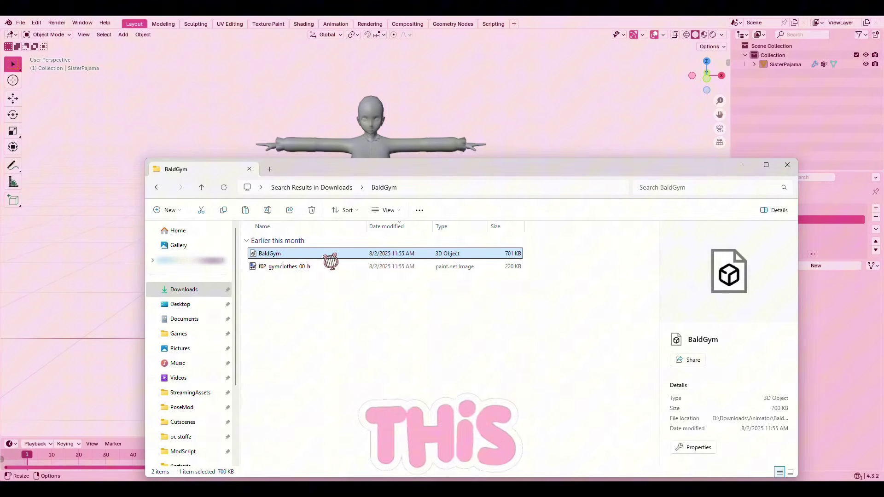
{"action": "left_click_drag", "start_coordinate": [325, 261], "coordinate": [110, 299]}
{"action": "left_click", "coordinate": [93, 473]}
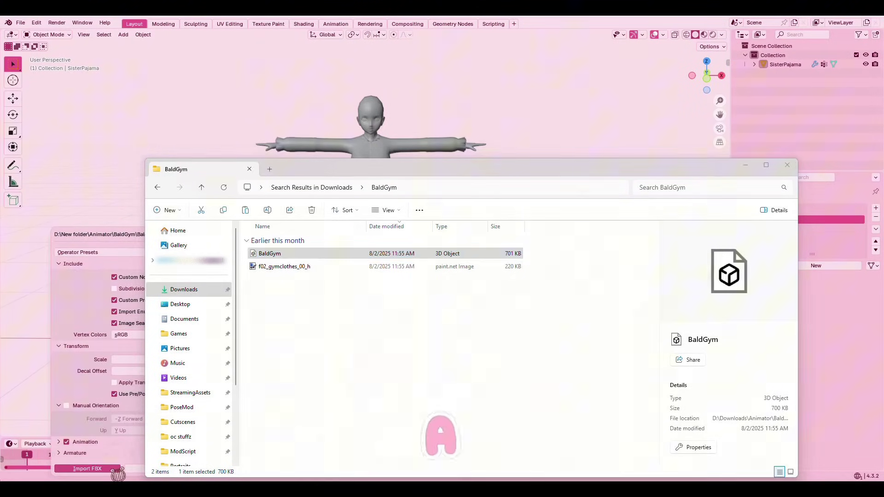
{"action": "left_click", "coordinate": [737, 295]}
Step: Set the BaldGym model's scale to 1 on every axis
{"action": "double_click", "coordinate": [829, 308]}
{"action": "type", "text": "10"}
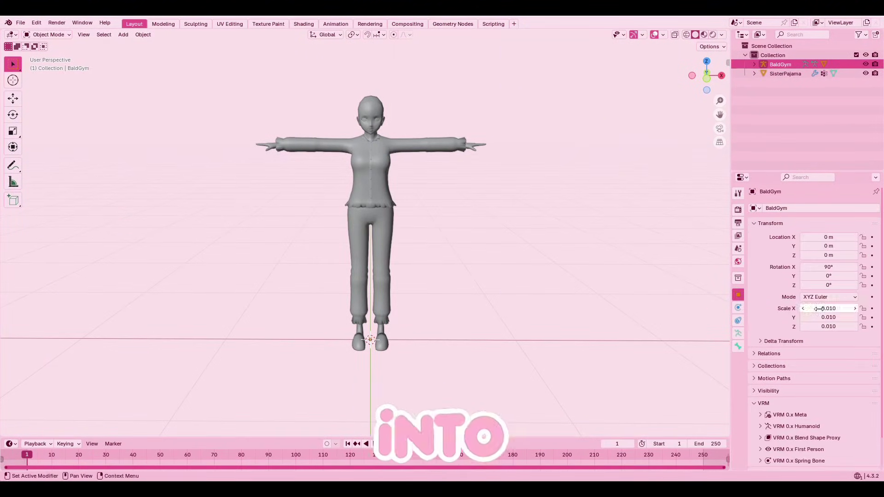
{"action": "key", "text": "Tab"}
{"action": "type", "text": "1"}
{"action": "key", "text": "Tab"}
{"action": "type", "text": "1"}
{"action": "key", "text": "Return"}
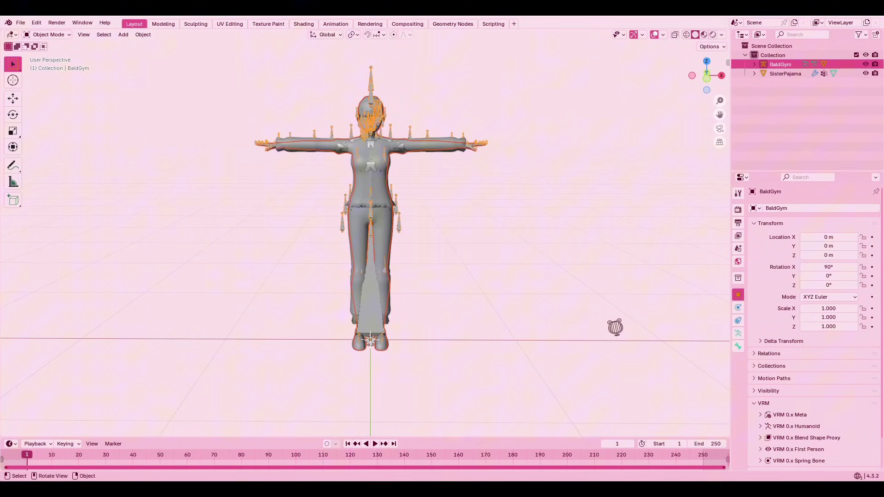
{"action": "mouse_move", "coordinate": [614, 326]}
{"action": "middle_mouse_down"}
{"action": "mouse_move", "coordinate": [605, 331]}
{"action": "mouse_move", "coordinate": [616, 331]}
{"action": "middle_mouse_up"}
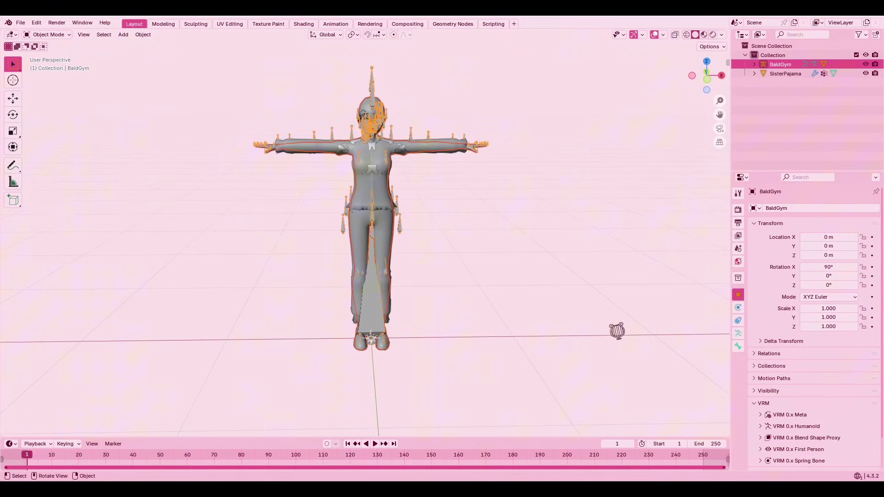
Step: Parent SisterPajama to the BaldGym armature with Parent > Object
{"action": "left_click_drag", "start_coordinate": [790, 79], "coordinate": [789, 80]}
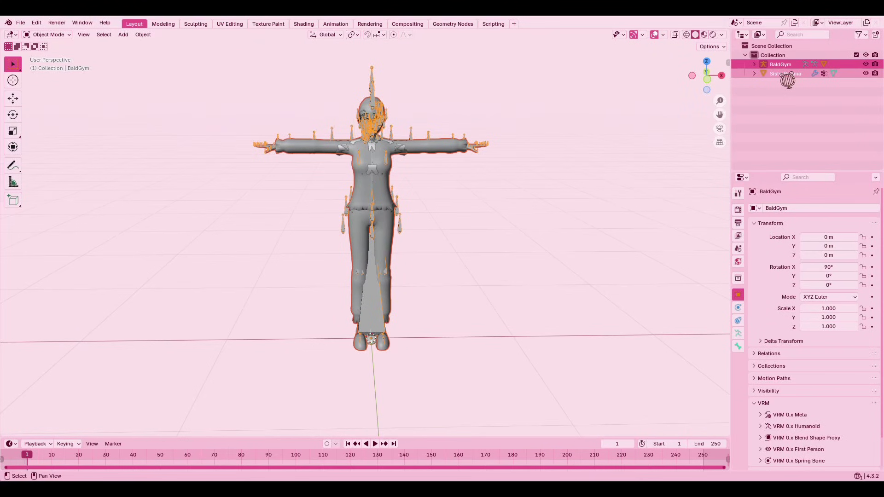
{"action": "right_click", "coordinate": [523, 181]}
{"action": "mouse_move", "coordinate": [456, 272]}
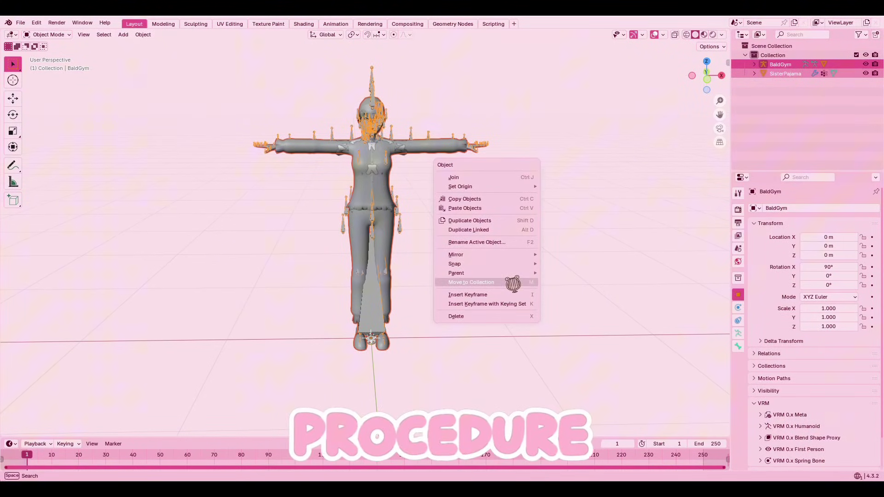
{"action": "left_click", "coordinate": [569, 295]}
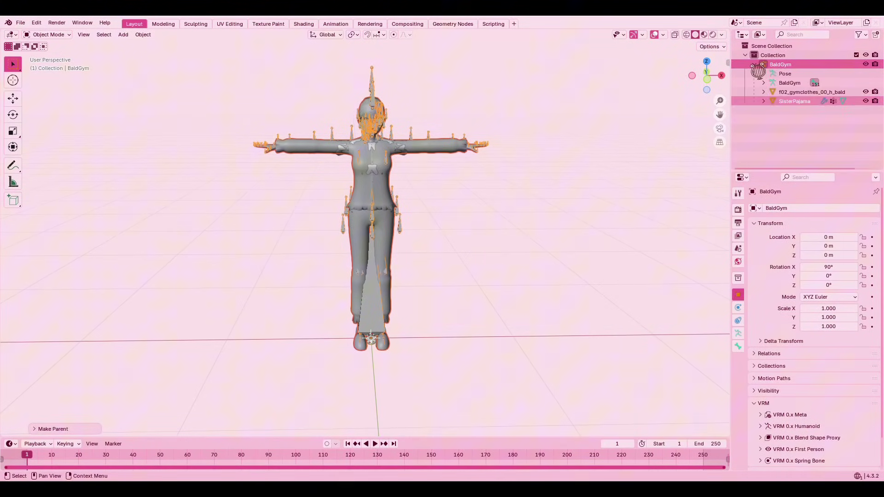
{"action": "left_click", "coordinate": [789, 103]}
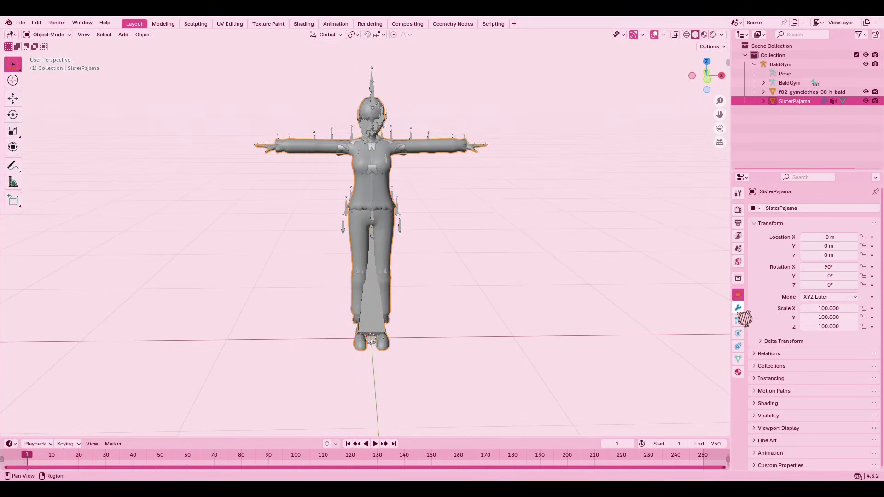
Step: Add a DataTransfer modifier to SisterPajama sourced from f02_gymclothes_00_h_bald
{"action": "left_click", "coordinate": [737, 307]}
{"action": "left_click", "coordinate": [807, 210]}
{"action": "mouse_move", "coordinate": [760, 213]}
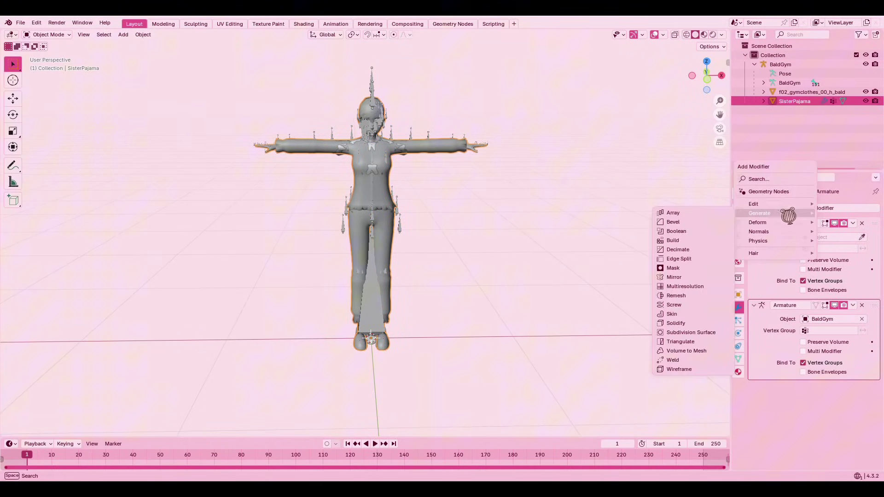
{"action": "left_click", "coordinate": [725, 212]}
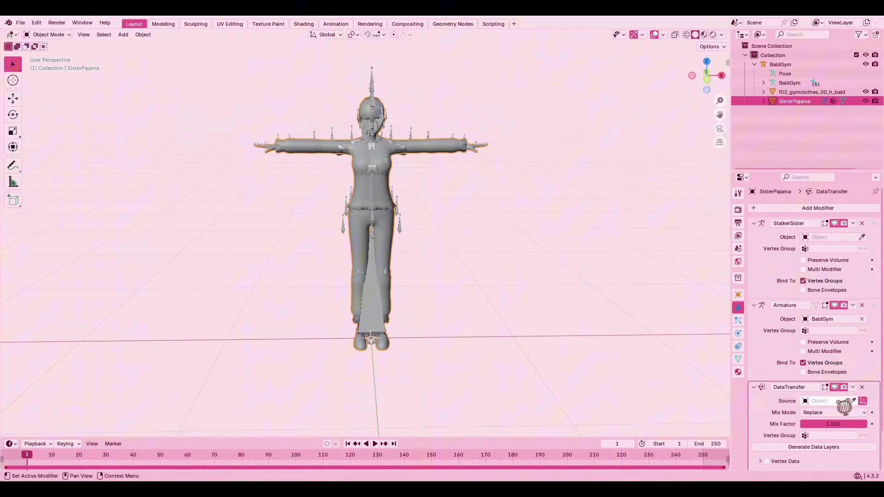
{"action": "left_click", "coordinate": [830, 401]}
{"action": "left_click", "coordinate": [790, 307]}
{"action": "scroll", "coordinate": [797, 345], "scroll_direction": "down", "scroll_amount": 2}
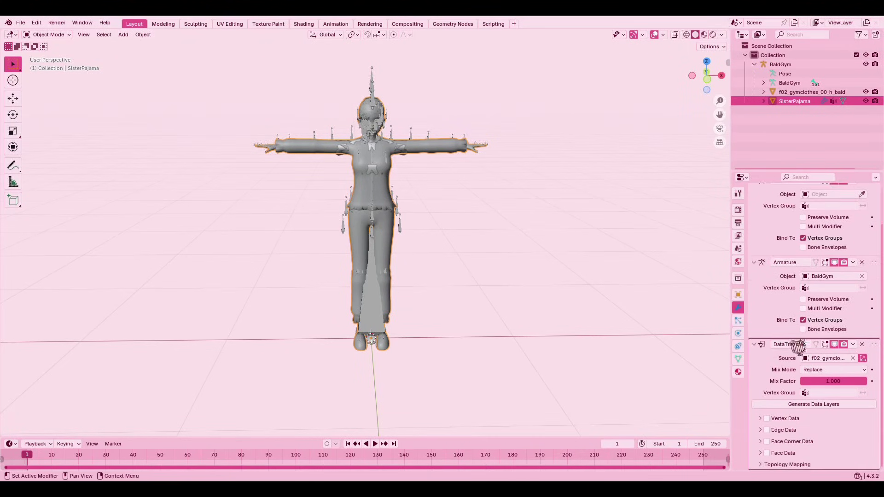
Step: Enable vertex data, apply the modifier, and delete the spare gym clothes mesh
{"action": "left_click", "coordinate": [765, 419]}
{"action": "left_click", "coordinate": [855, 345]}
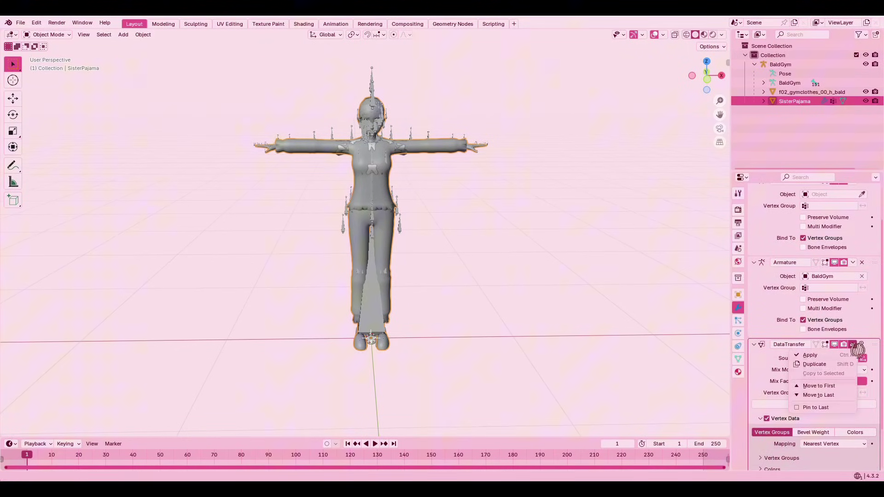
{"action": "left_click", "coordinate": [846, 356]}
{"action": "left_click", "coordinate": [805, 92]}
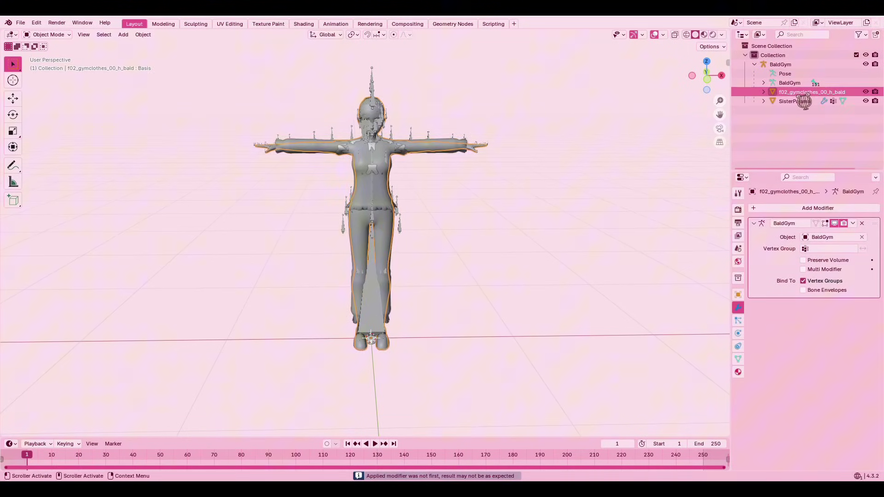
{"action": "key", "text": "Delete"}
Step: Put the BaldGym armature into Pose Mode and select a hip bone
{"action": "left_click", "coordinate": [786, 66]}
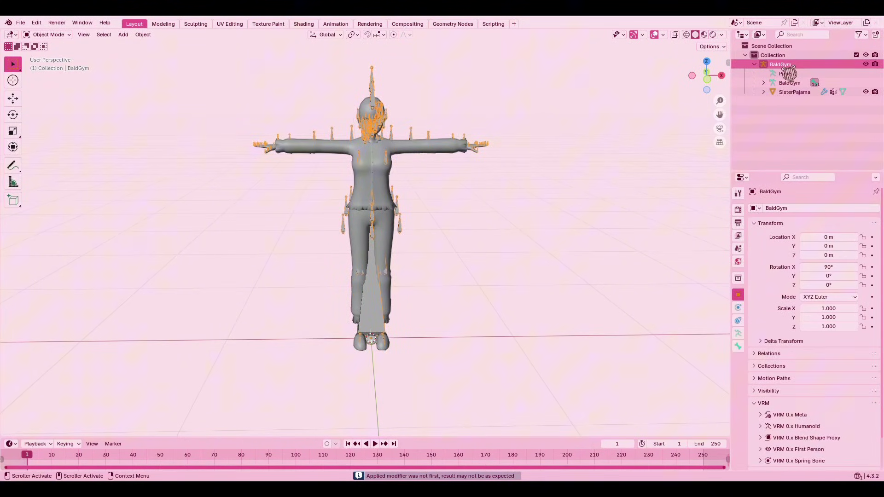
{"action": "left_click", "coordinate": [49, 35]}
{"action": "left_click", "coordinate": [63, 69]}
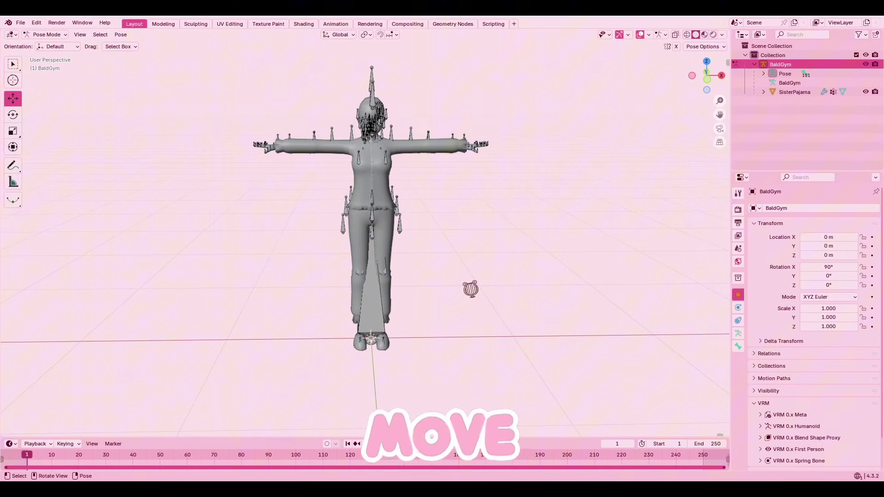
{"action": "left_click", "coordinate": [363, 242]}
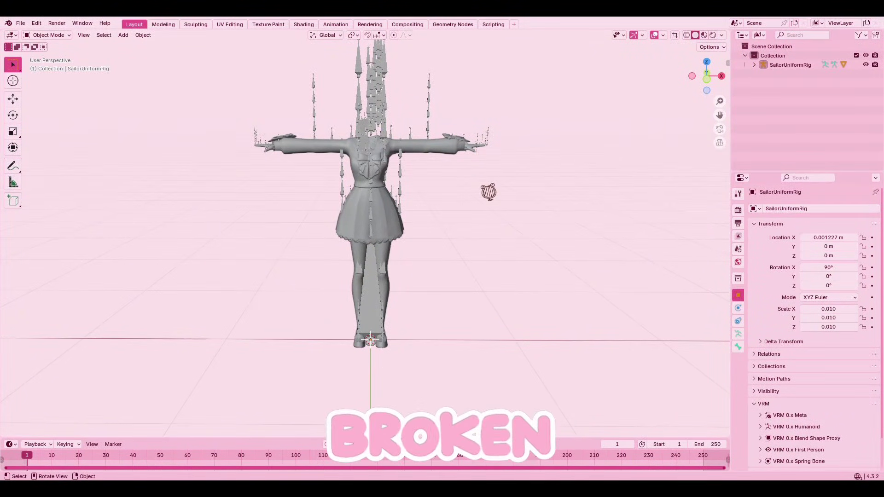
Step: Clear lovelyuniformedit's parent with Clear and Keep Transformation, then select SailorUniformRig alone
{"action": "mouse_move", "coordinate": [498, 204]}
{"action": "middle_mouse_down"}
{"action": "mouse_move", "coordinate": [558, 211]}
{"action": "mouse_move", "coordinate": [483, 198]}
{"action": "mouse_move", "coordinate": [498, 207]}
{"action": "middle_mouse_up"}
{"action": "key", "text": "a"}
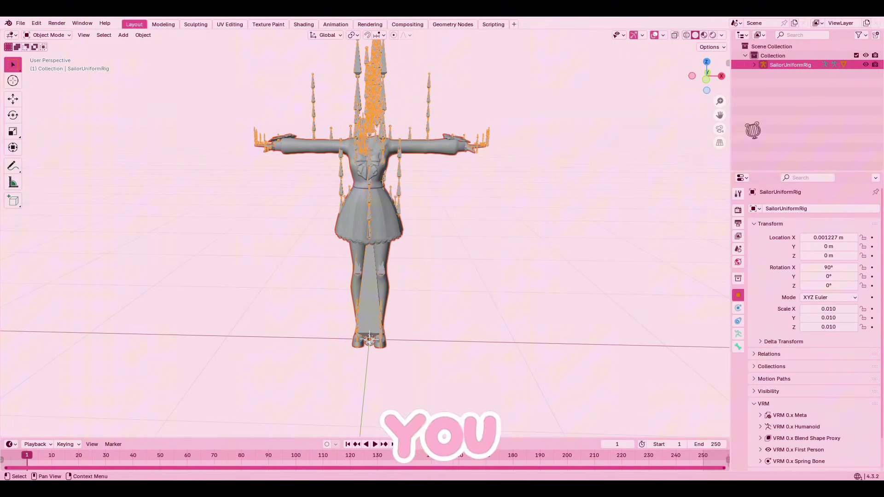
{"action": "left_click", "coordinate": [753, 130]}
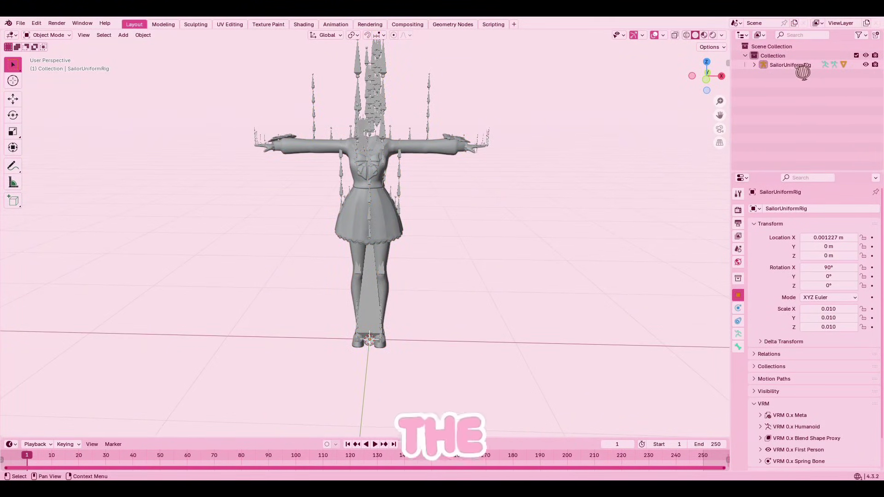
{"action": "key", "text": "a"}
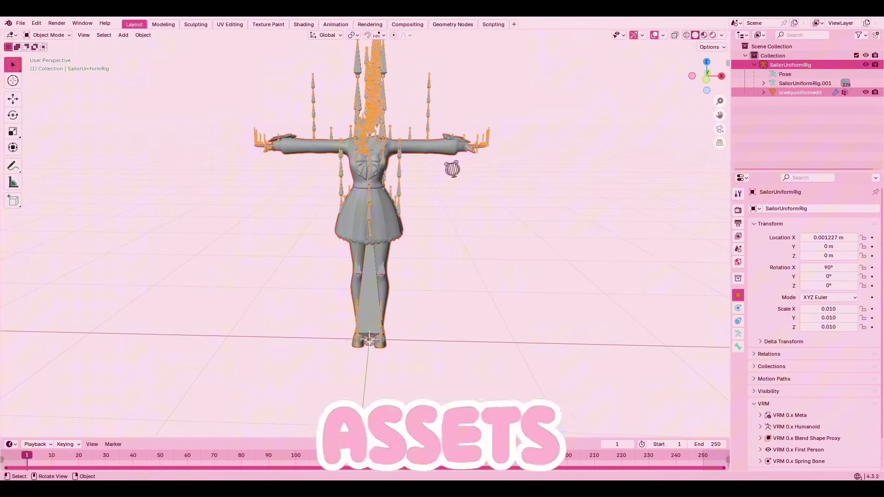
{"action": "key", "text": "alt+p"}
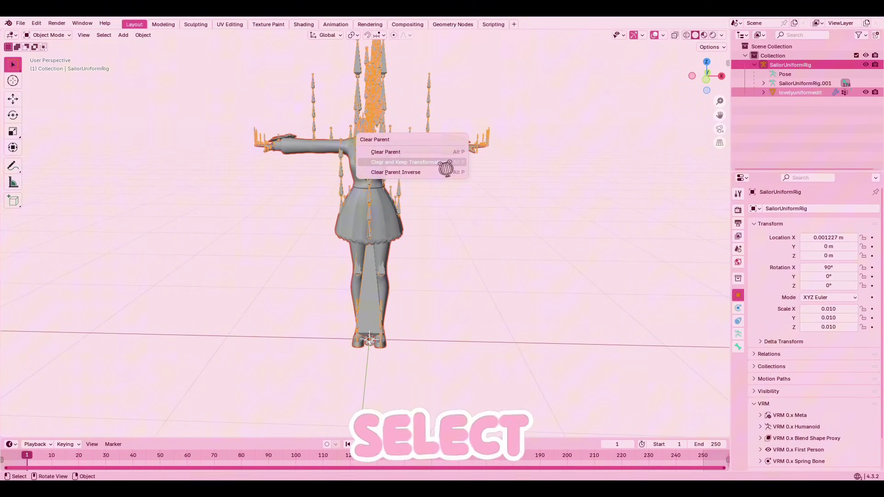
{"action": "left_click", "coordinate": [445, 162]}
{"action": "left_click", "coordinate": [798, 145]}
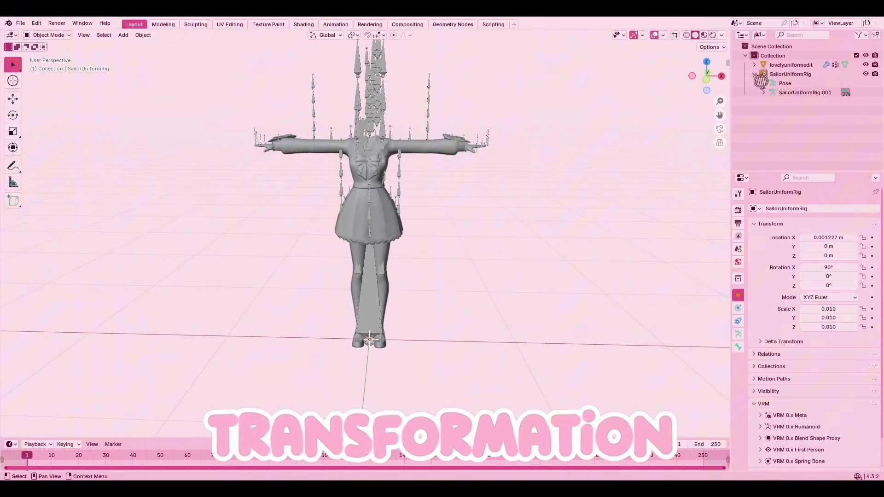
{"action": "left_click_drag", "start_coordinate": [760, 80], "coordinate": [759, 71]}
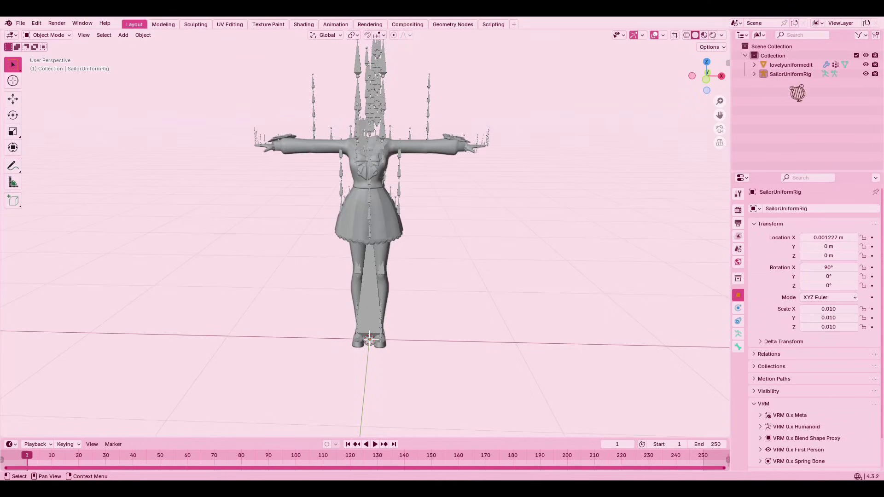
{"action": "left_click", "coordinate": [795, 74]}
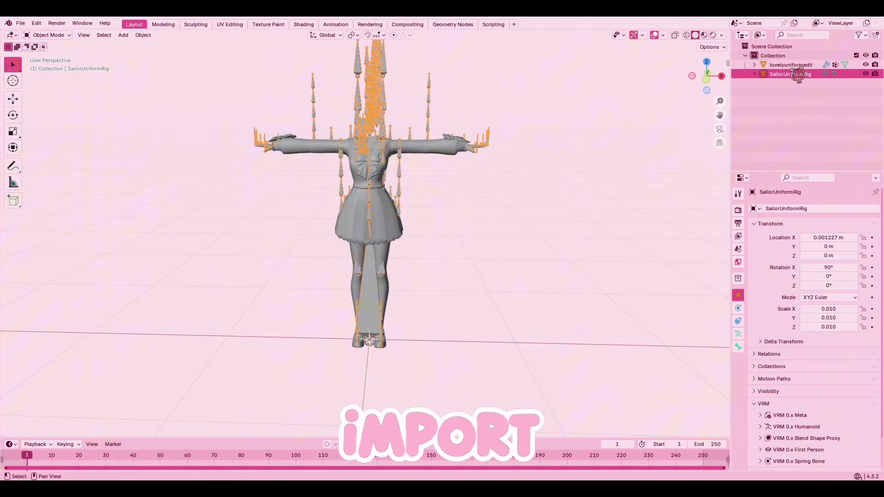
Step: Delete the broken SailorUniformRig and import the RandomCuteUniform FBX from Downloads
{"action": "key", "text": "x"}
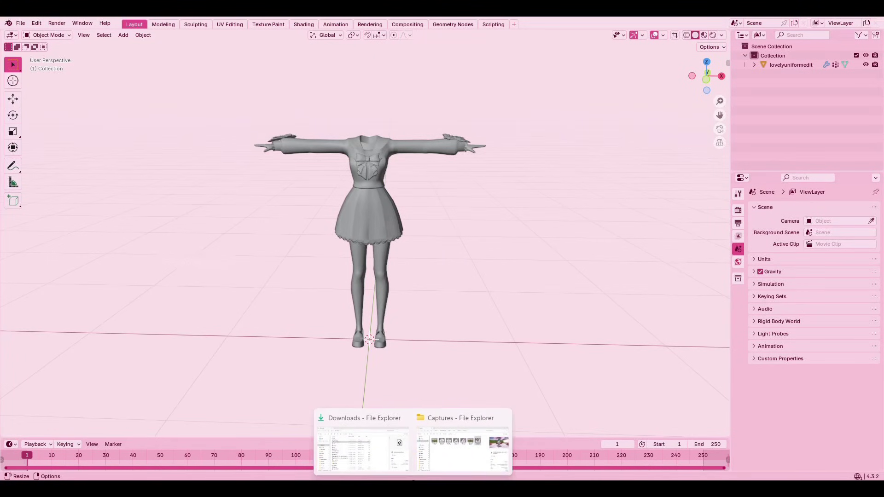
{"action": "left_click", "coordinate": [386, 425]}
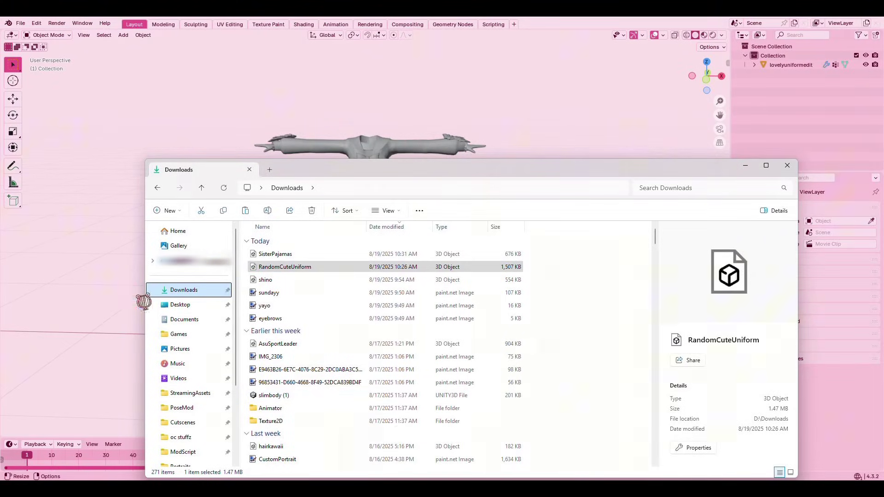
{"action": "left_click_drag", "start_coordinate": [295, 276], "coordinate": [138, 291]}
{"action": "left_click", "coordinate": [127, 470]}
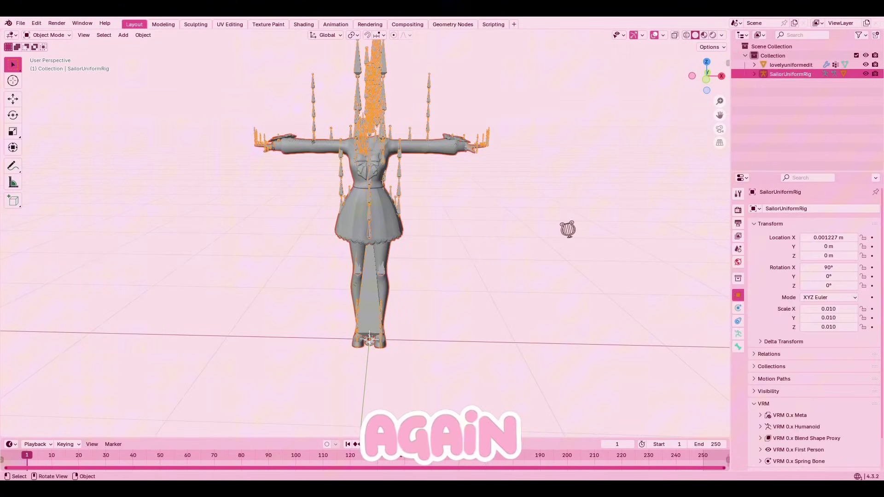
Step: Parent lovelyuniformedit to SailorUniformRig With Armature Deform
{"action": "left_click_drag", "start_coordinate": [801, 126], "coordinate": [790, 62]}
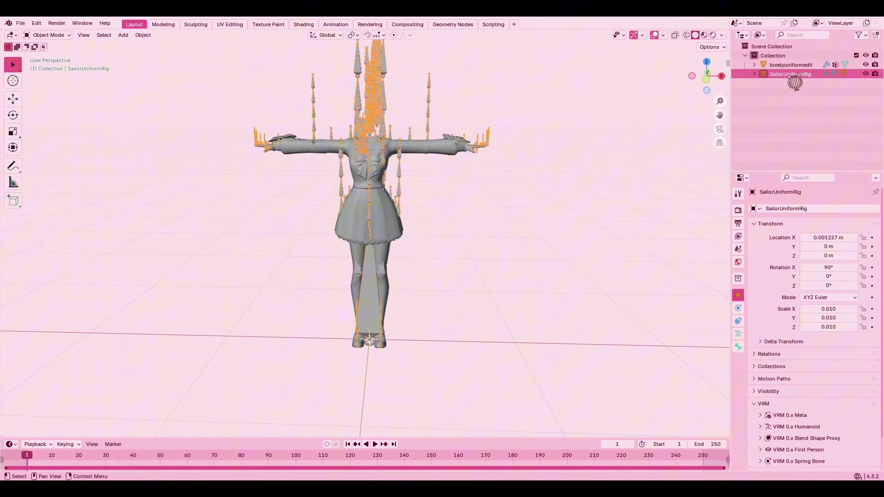
{"action": "right_click", "coordinate": [536, 155]}
{"action": "left_click", "coordinate": [599, 180]}
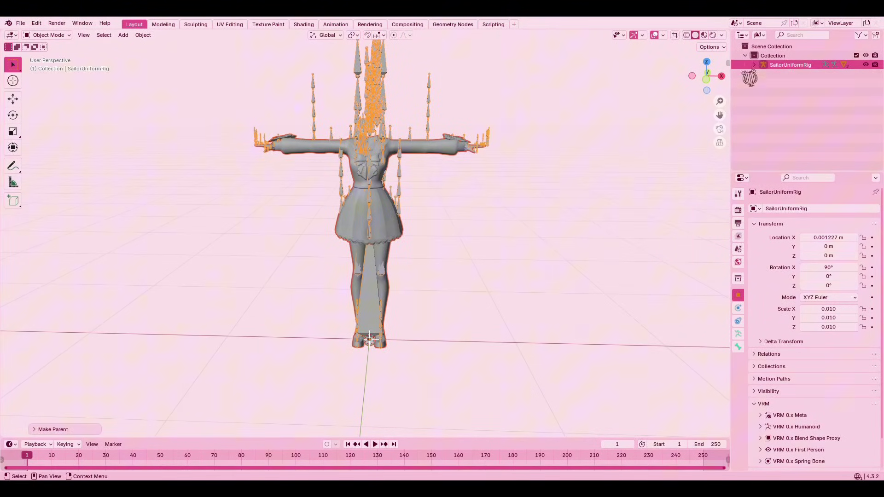
Step: Apply a Data Transfer modifier from lovelyuniformedit.001 with Vertex Groups, then delete lovelyuniformedit.001
{"action": "left_click", "coordinate": [801, 92]}
{"action": "left_click", "coordinate": [817, 208]}
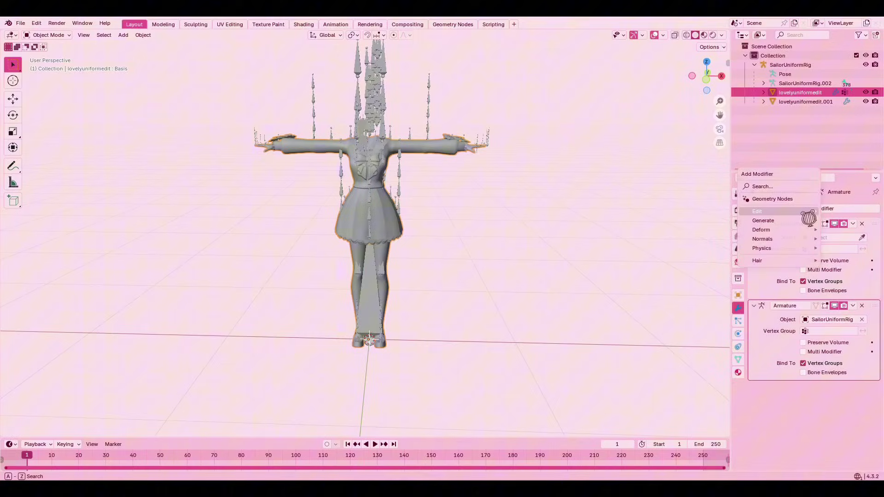
{"action": "left_click", "coordinate": [692, 216]}
{"action": "left_click", "coordinate": [832, 401]}
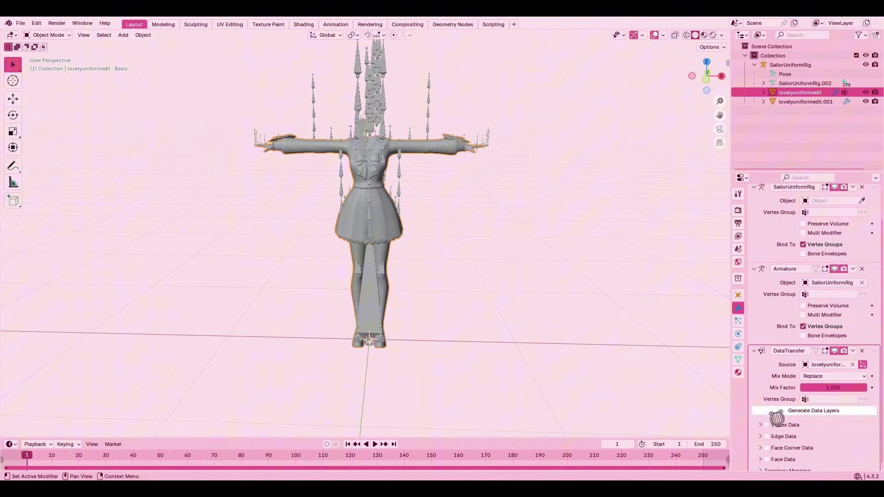
{"action": "left_click", "coordinate": [762, 425]}
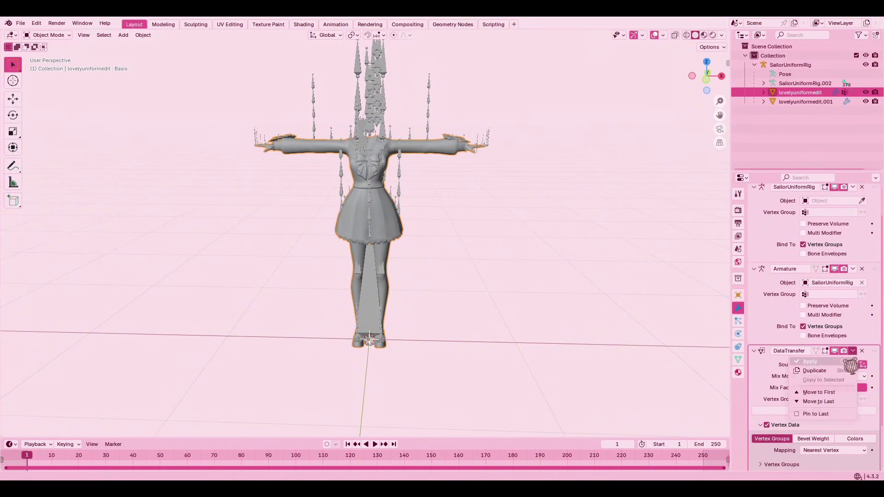
{"action": "left_click", "coordinate": [850, 365]}
{"action": "left_click", "coordinate": [815, 104]}
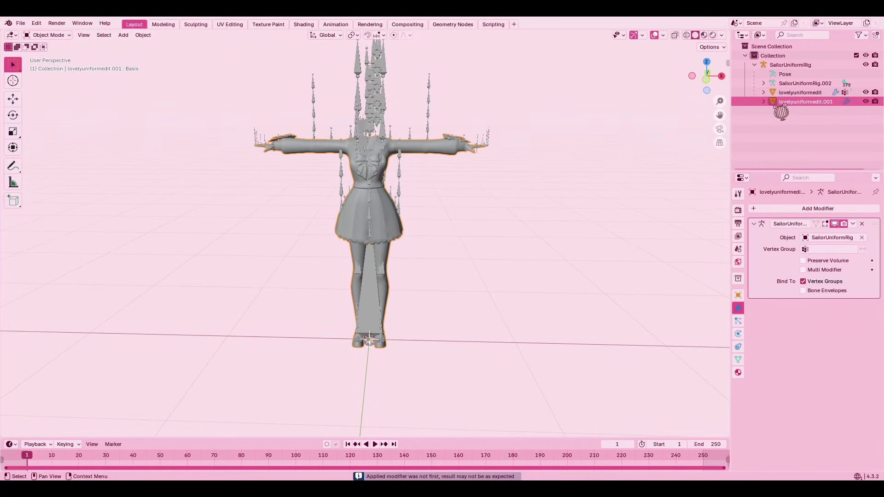
{"action": "key", "text": "Delete"}
Step: Put SailorUniformRig in Pose Mode, test-move the bones, cancel the move, and deselect all
{"action": "left_click", "coordinate": [816, 67]}
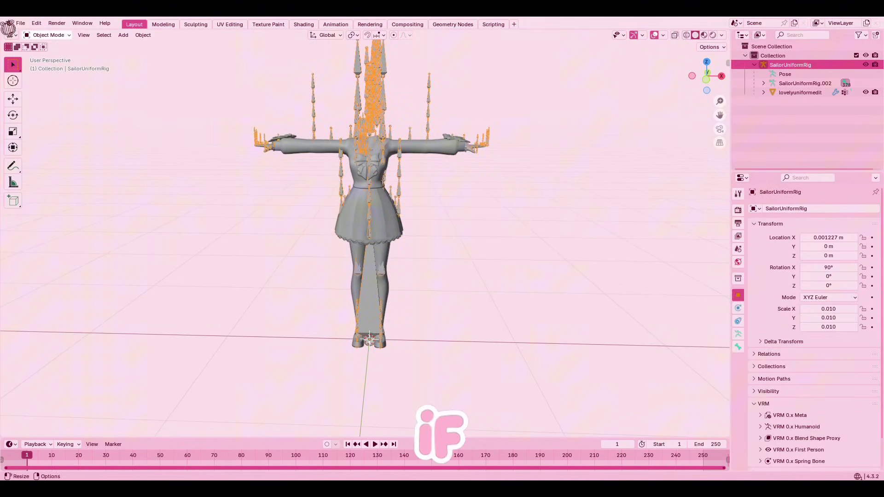
{"action": "left_click", "coordinate": [52, 66]}
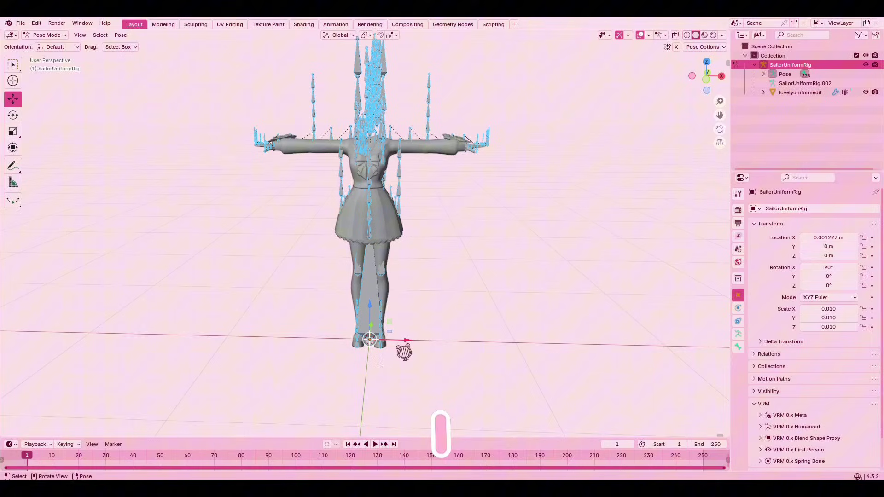
{"action": "left_click_drag", "start_coordinate": [408, 345], "coordinate": [410, 335]}
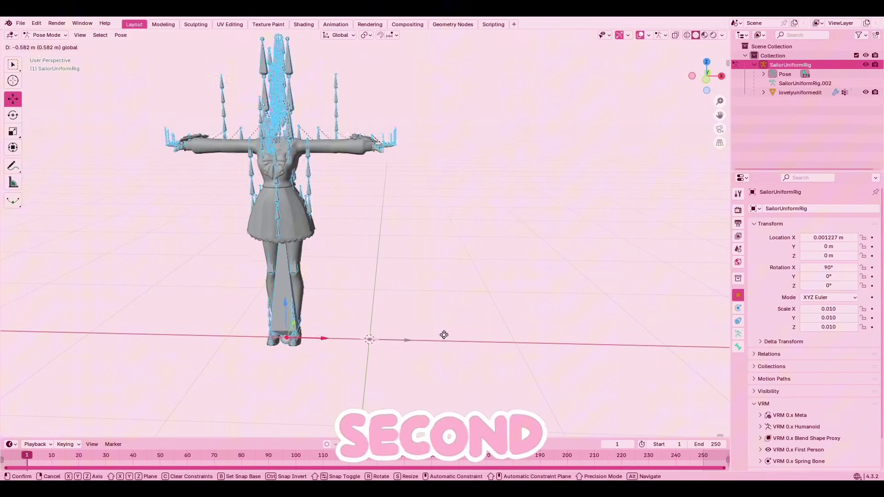
{"action": "right_click", "coordinate": [409, 335]}
{"action": "left_click", "coordinate": [507, 273]}
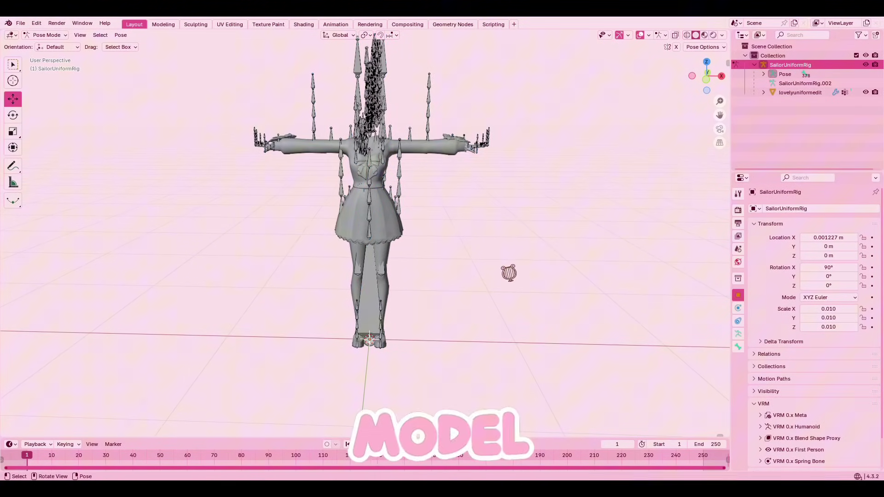